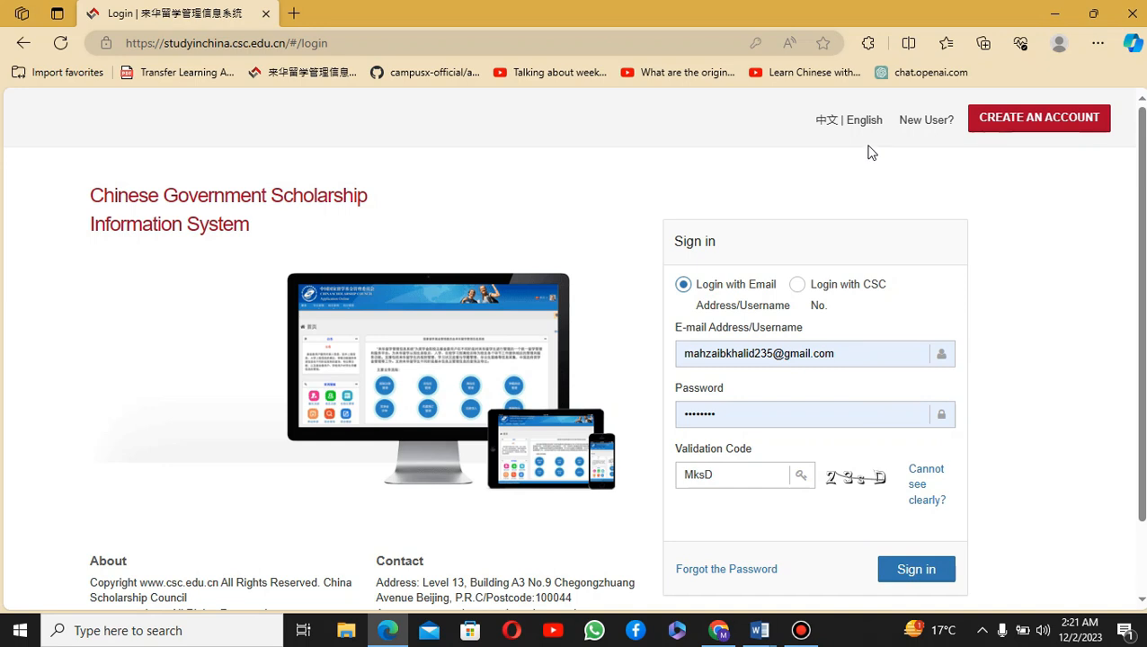
Step: Choose CREATE AN ACCOUNT on the sign-in page to bring up the Processing Registration form
click(996, 126)
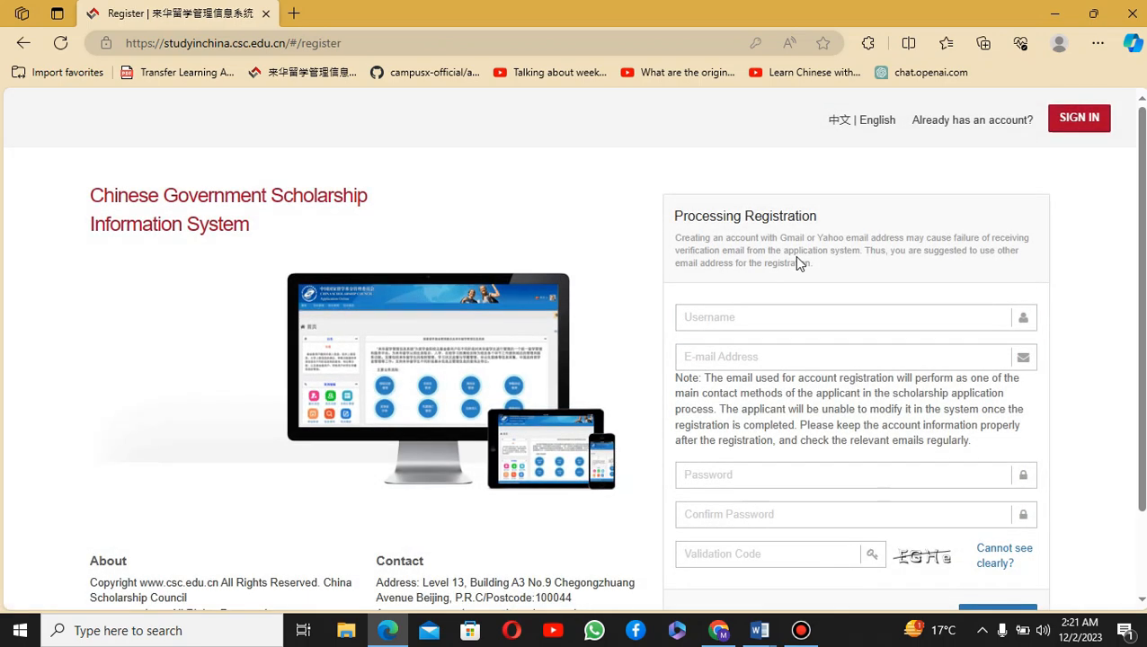
Step: Check each empty registration field from Username to Validation Code, then return to sign-in
scroll(800, 257, down, 2)
click(717, 241)
click(739, 290)
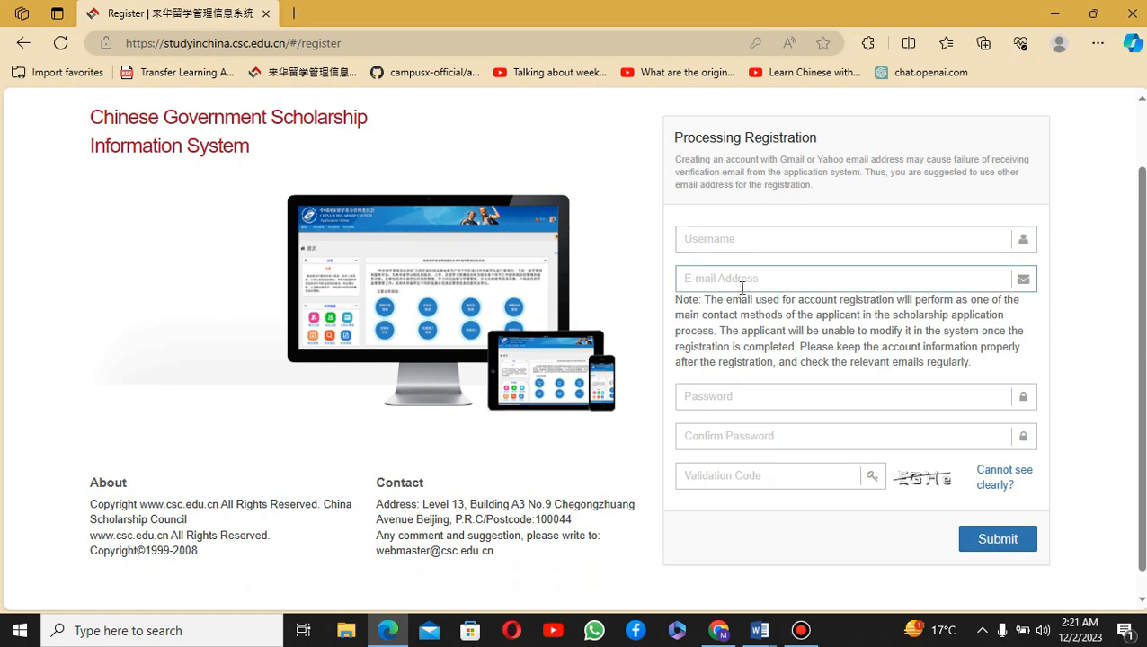
click(739, 396)
click(737, 427)
click(733, 476)
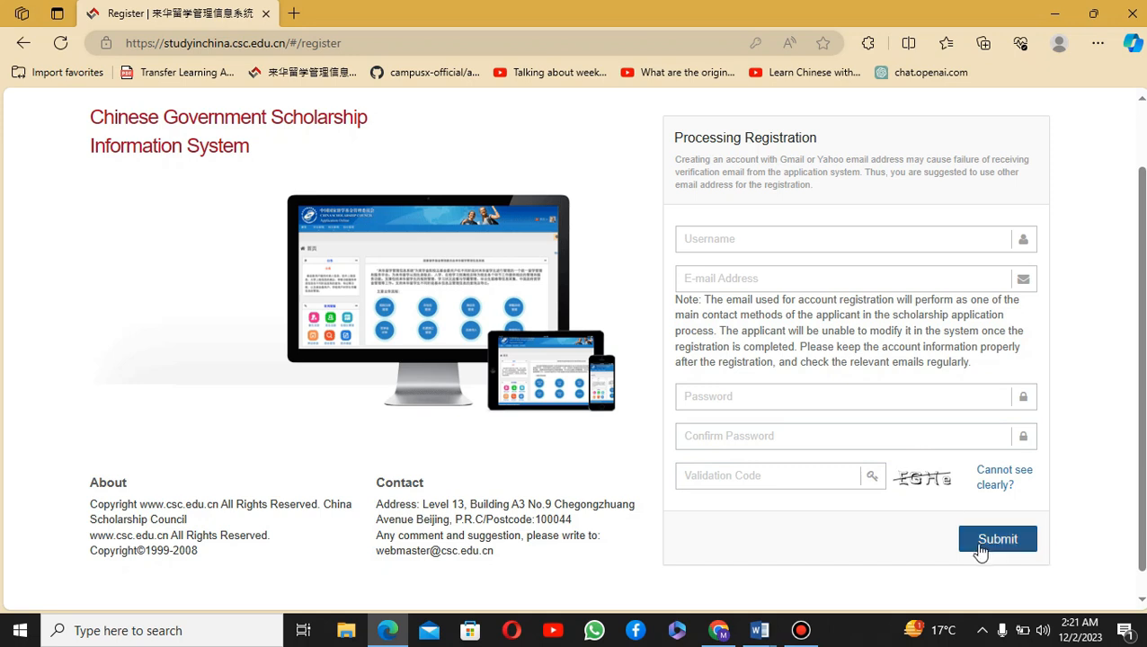
scroll(992, 539, up, 1)
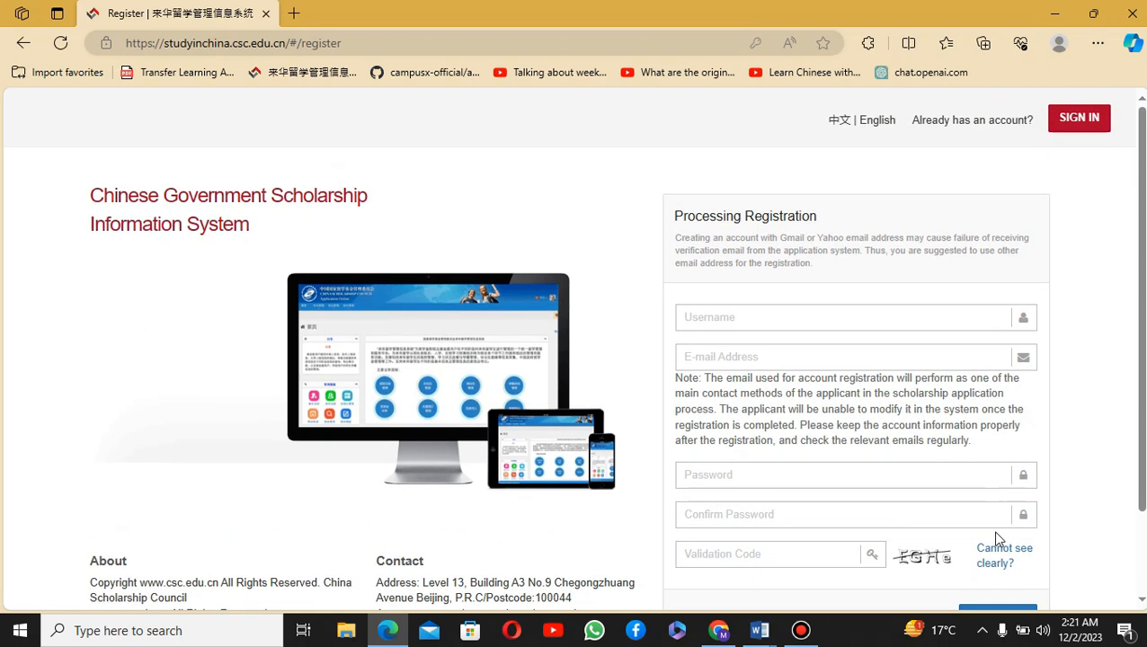
click(1000, 519)
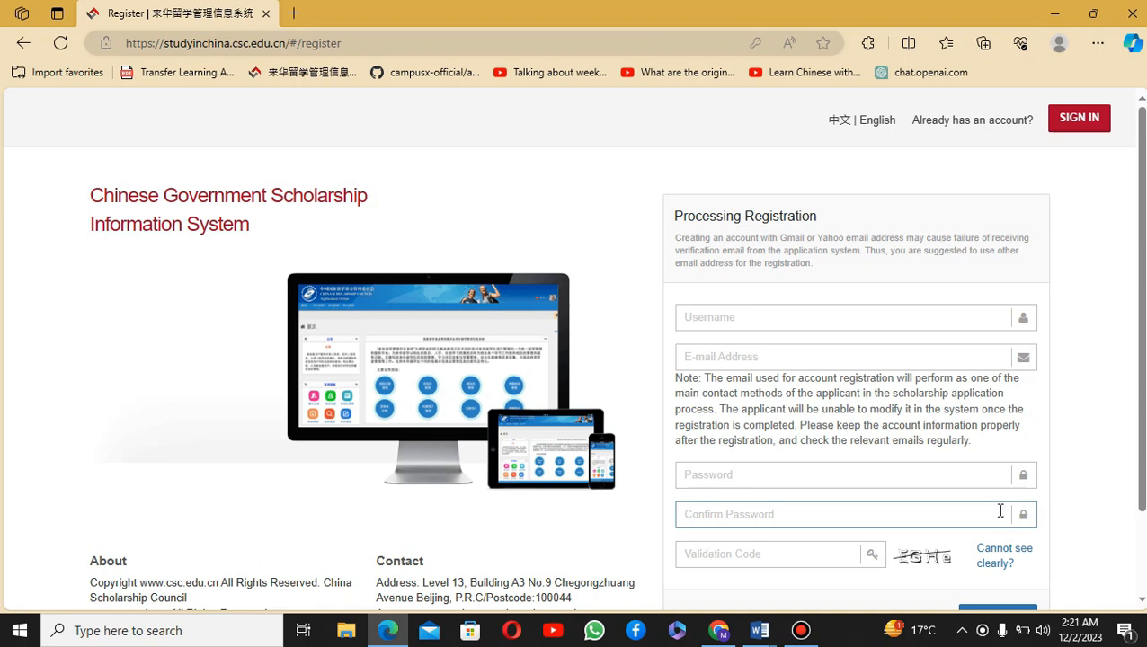
click(23, 42)
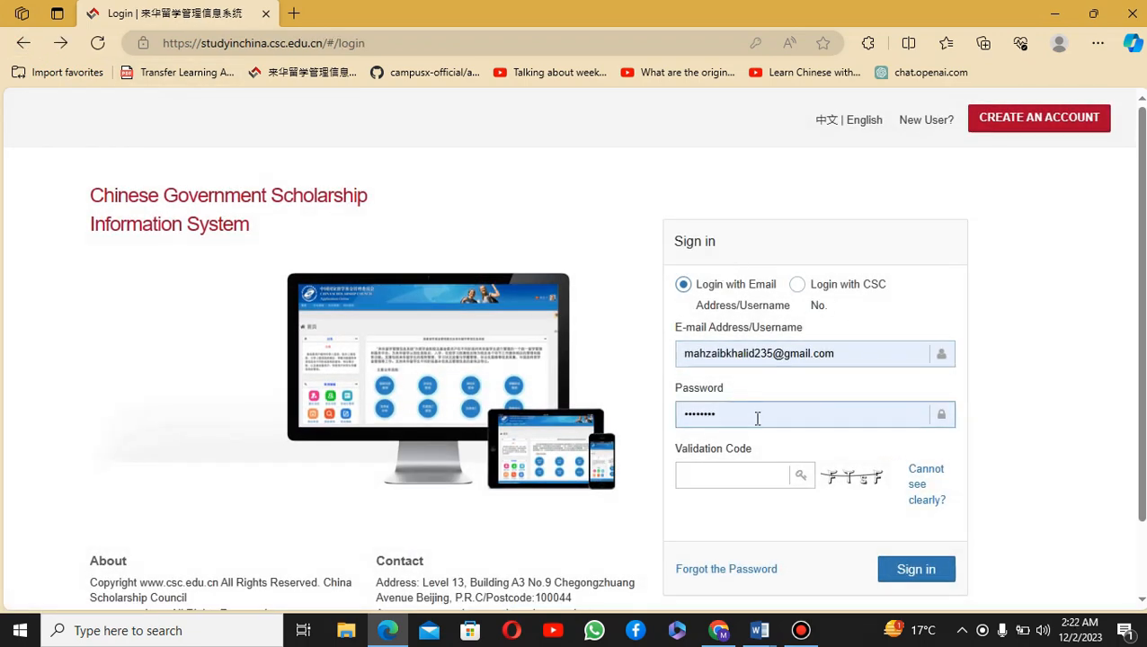
Step: Sign in with the second saved account and the validation code, then go to Application online
click(757, 477)
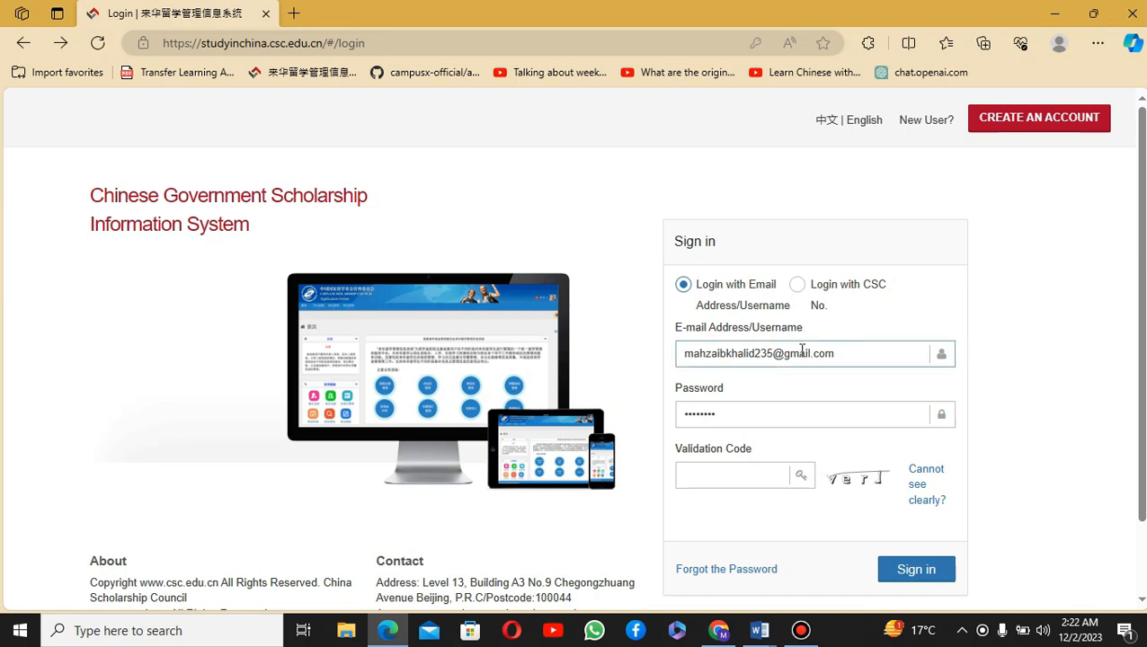
click(801, 353)
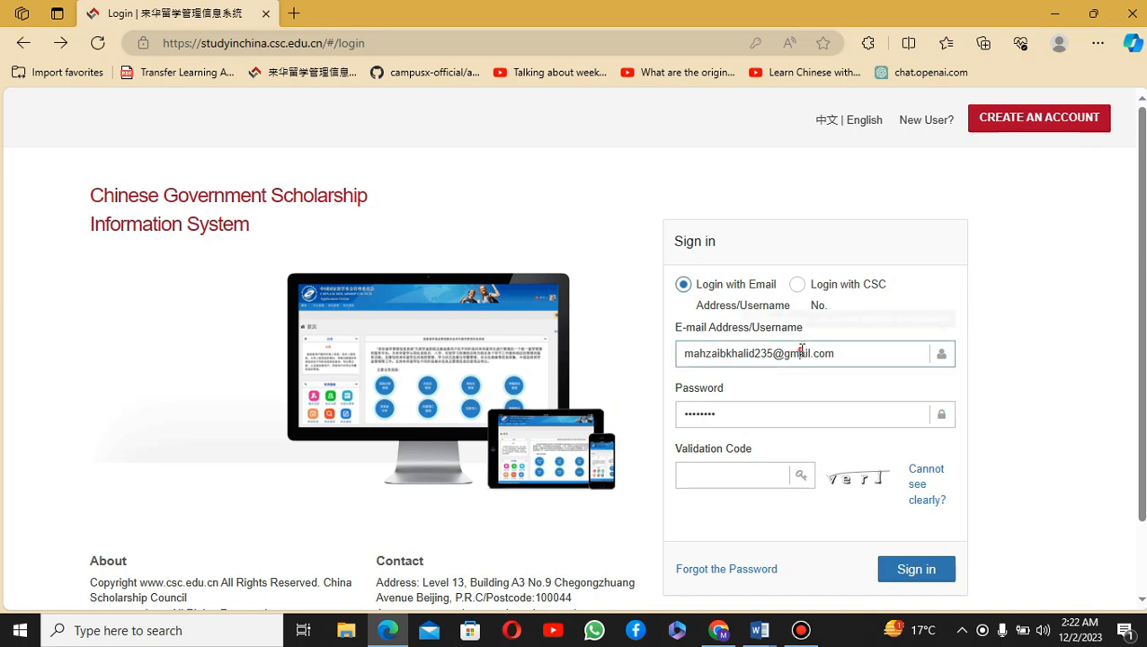
click(776, 440)
click(723, 476)
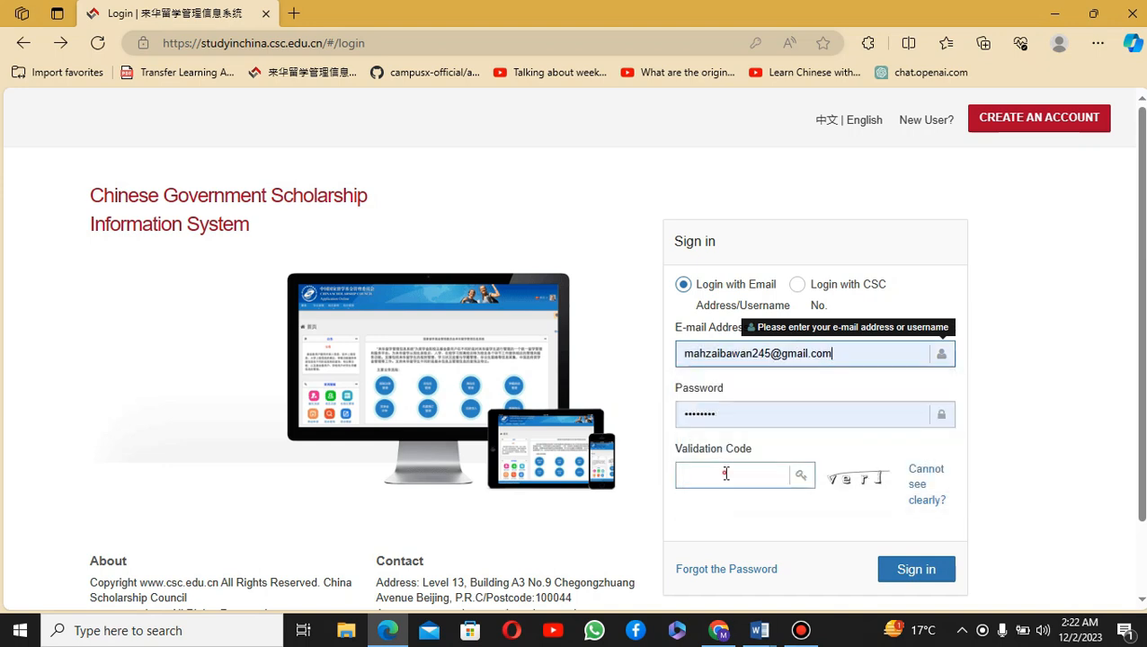
text(verj)
key(Return)
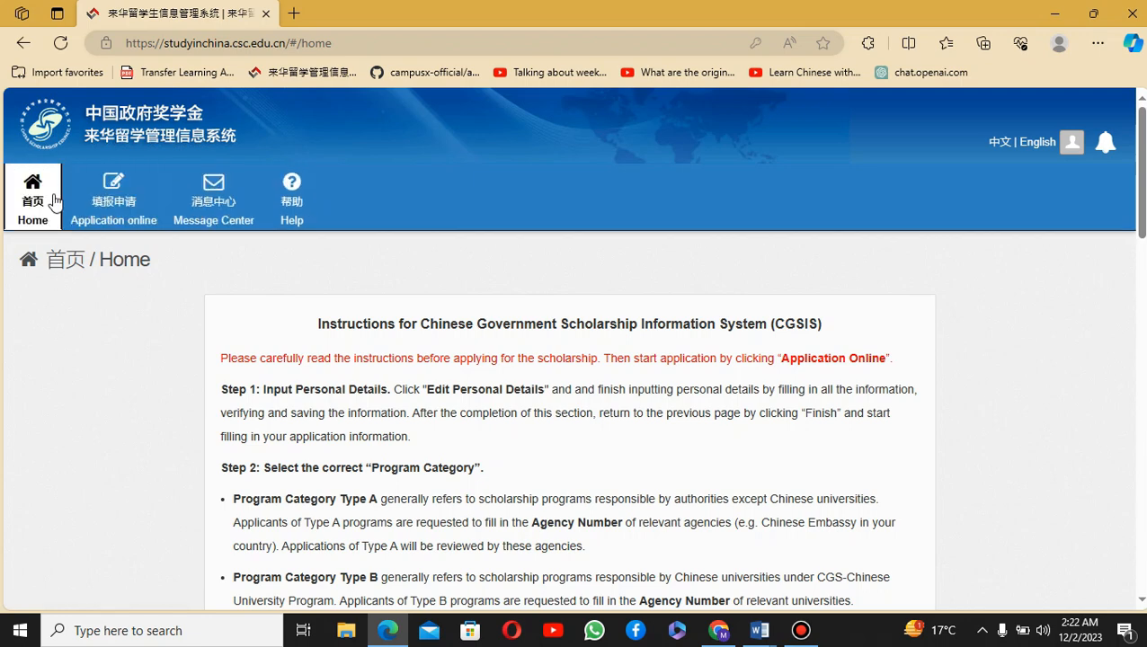
click(102, 202)
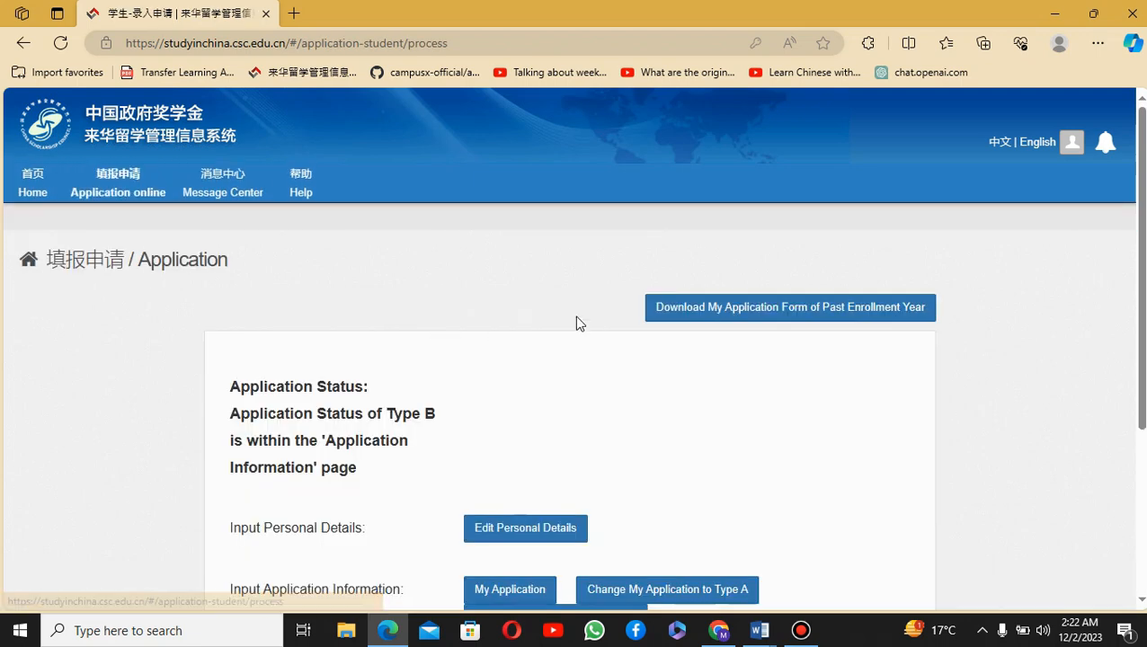
Step: Open Edit Personal Details and review the personal, passport and emergency contact information
scroll(576, 322, down, 1)
scroll(580, 324, down, 1)
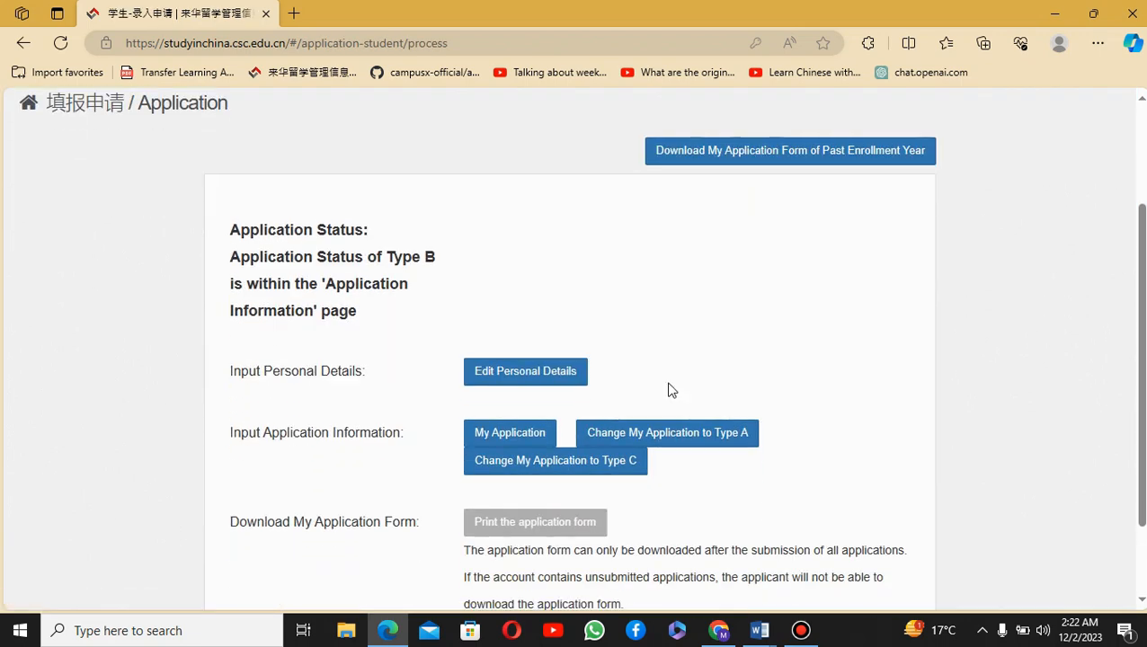
click(541, 386)
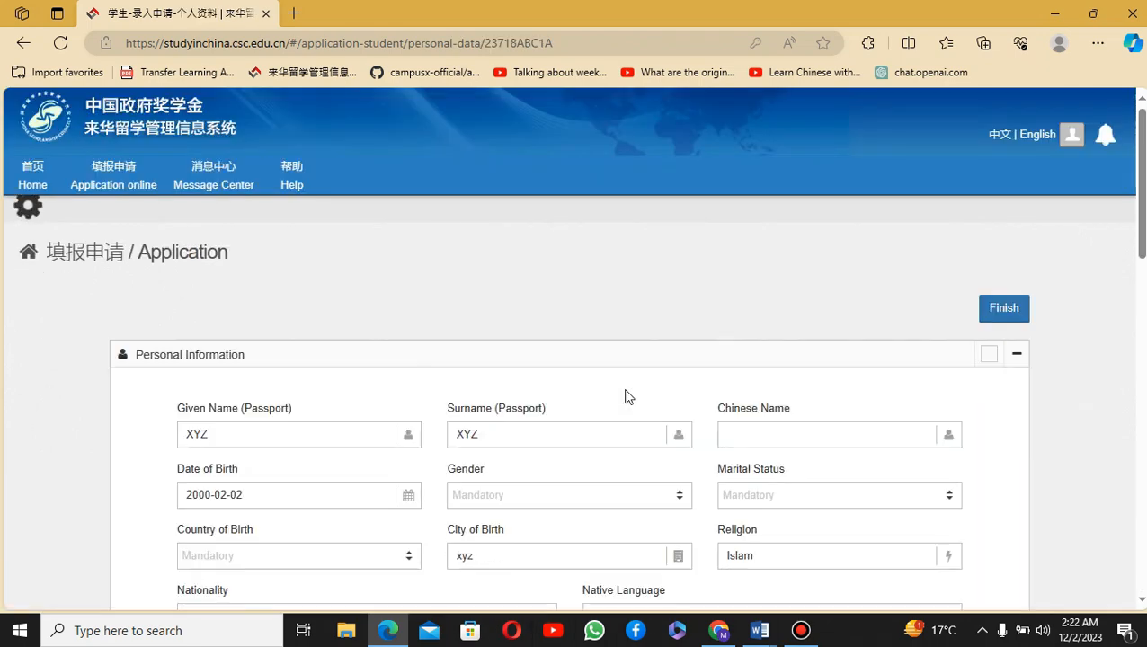
scroll(627, 396, down, 2)
scroll(626, 397, down, 6)
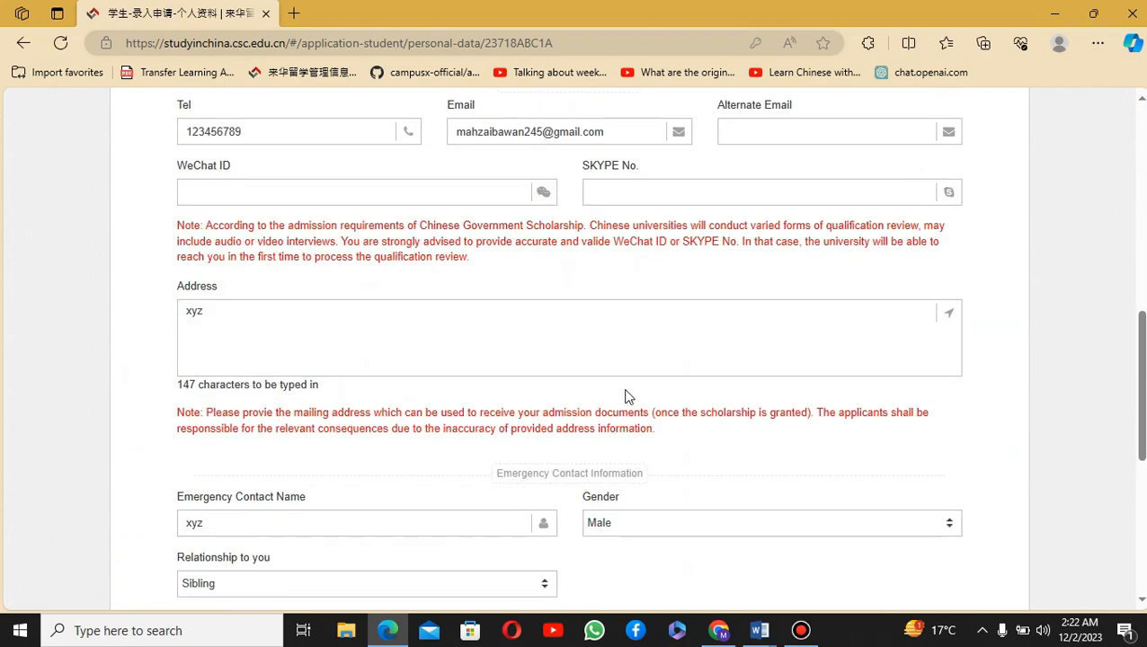
scroll(624, 396, up, 8)
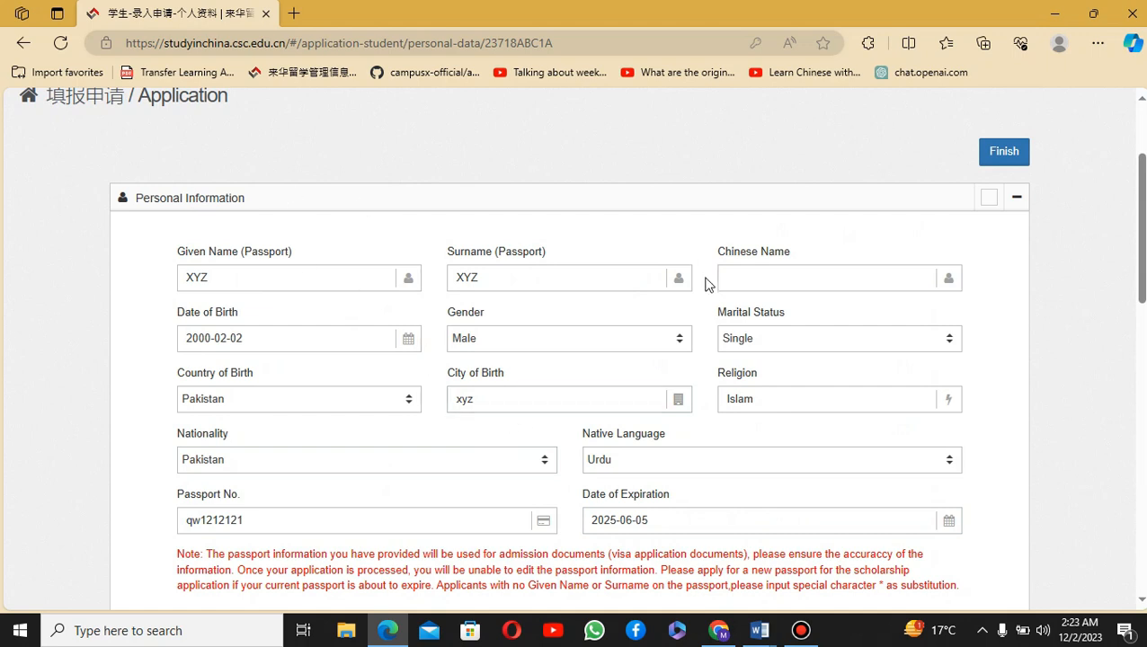
scroll(558, 381, down, 8)
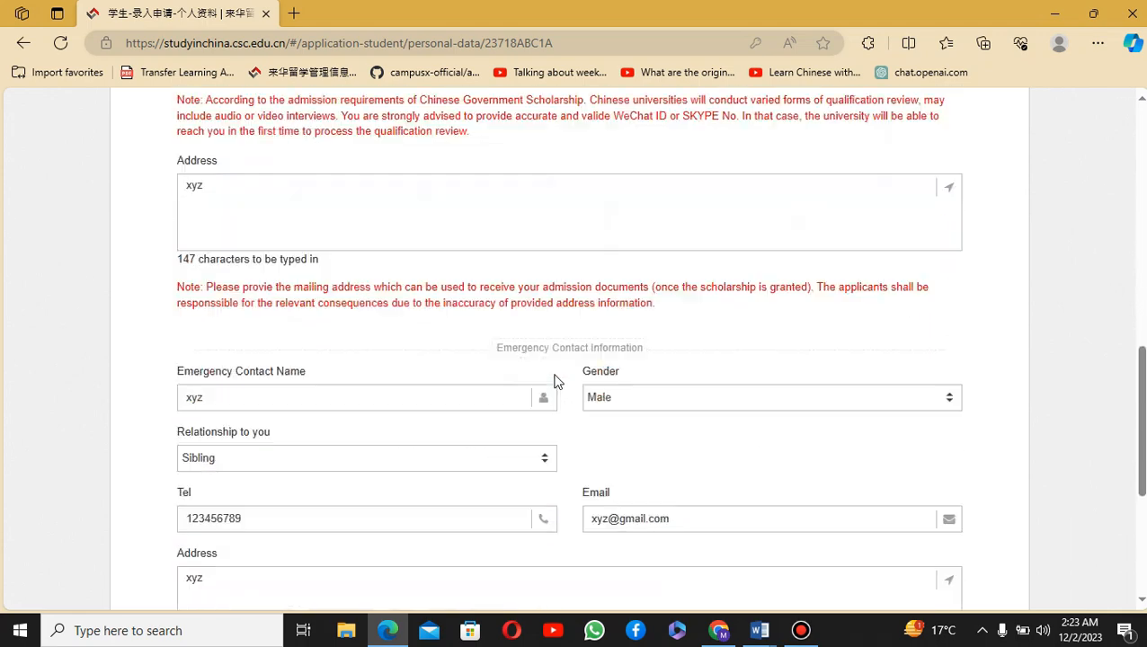
scroll(473, 399, down, 1)
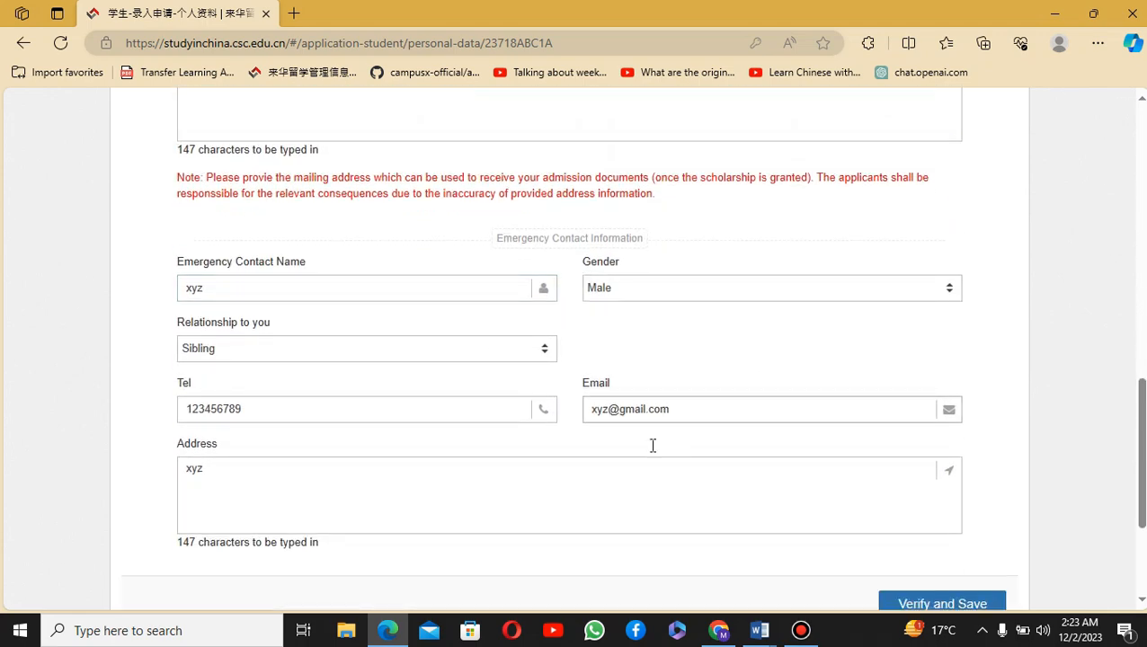
scroll(653, 445, down, 3)
Step: Save the Personal Information section and review the Education History entries
click(950, 402)
scroll(429, 508, down, 3)
scroll(430, 505, down, 2)
scroll(430, 505, up, 15)
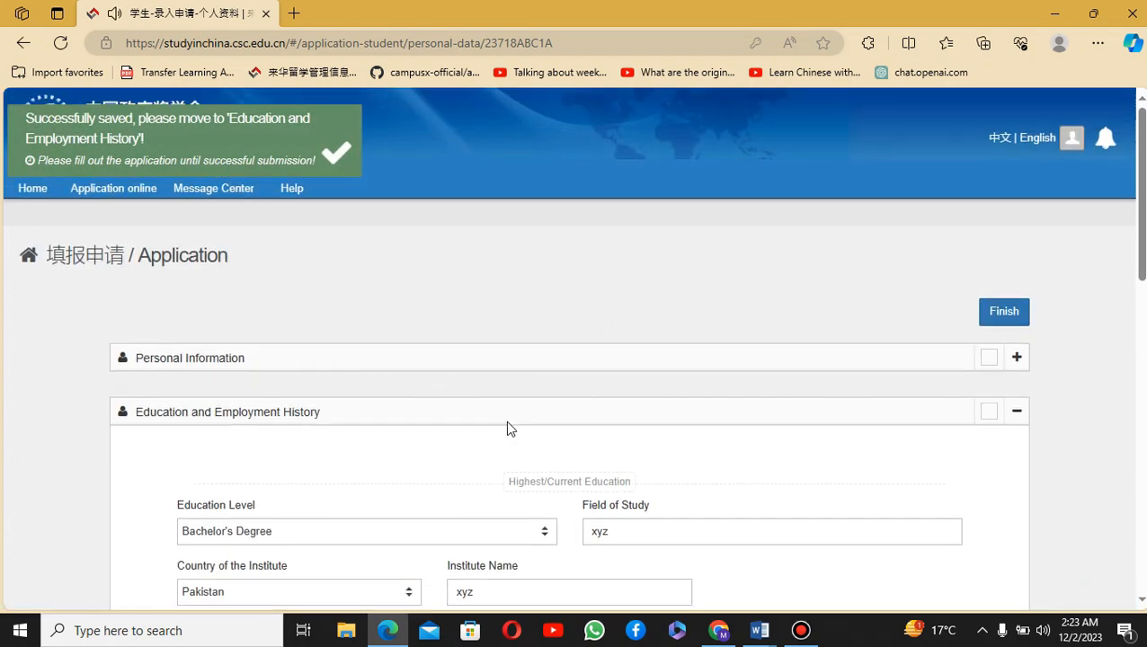
scroll(506, 428, down, 1)
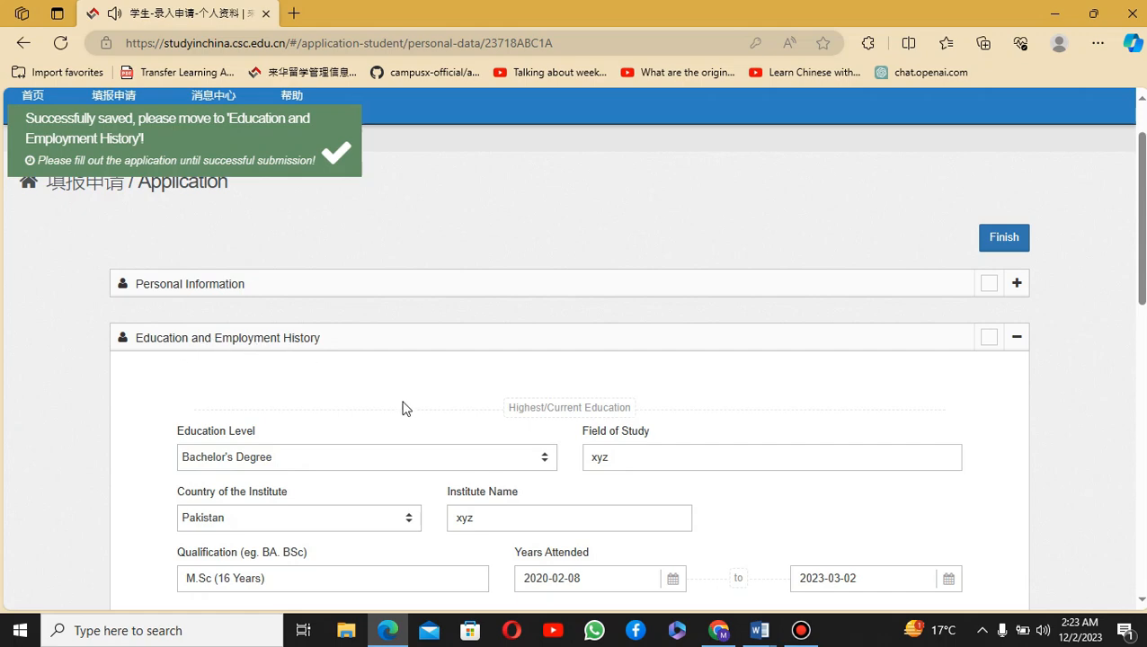
scroll(408, 405, down, 2)
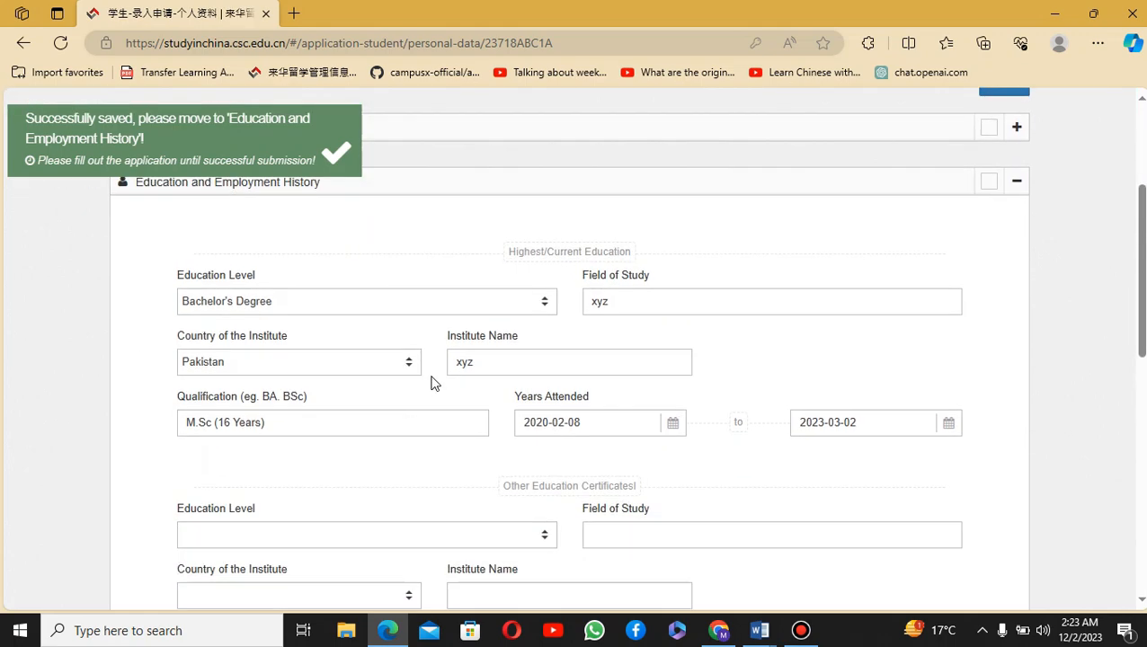
scroll(540, 426, down, 3)
scroll(535, 421, down, 6)
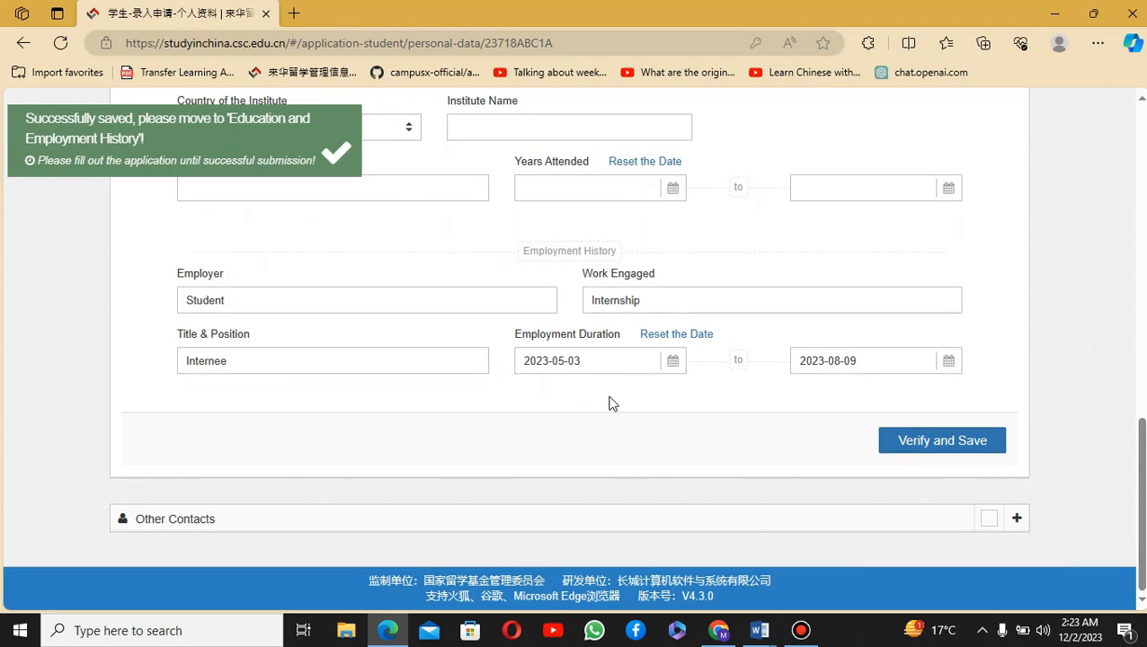
Step: Save Education History and the family members under Other Contacts, then return to application status
click(995, 447)
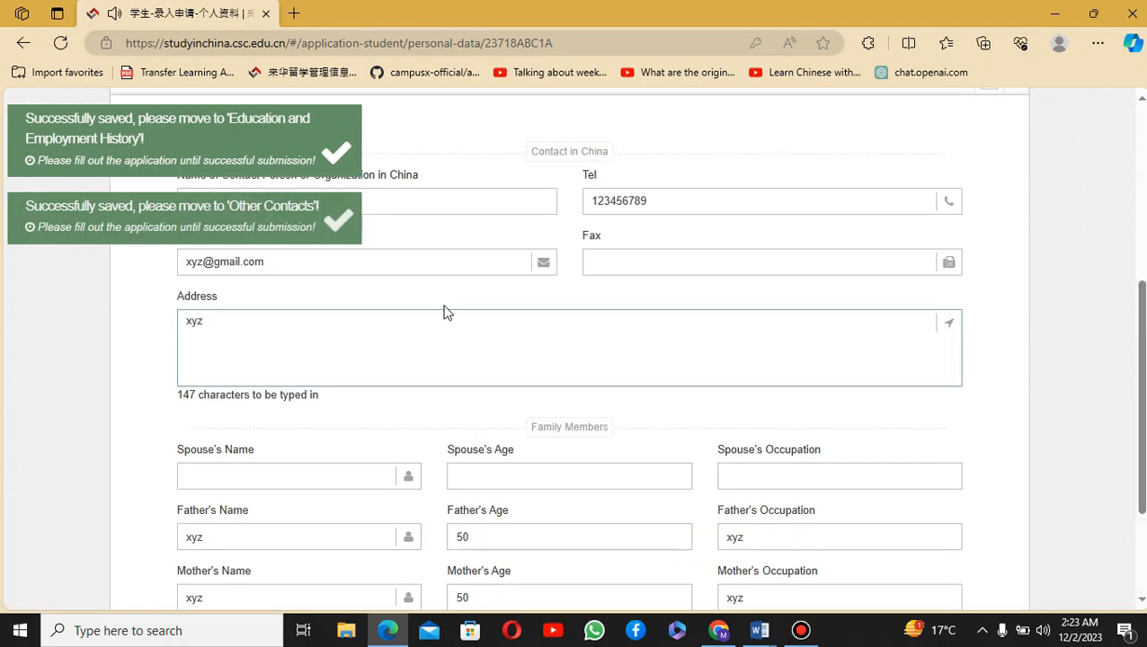
scroll(451, 305, down, 2)
scroll(586, 418, up, 2)
scroll(593, 418, up, 5)
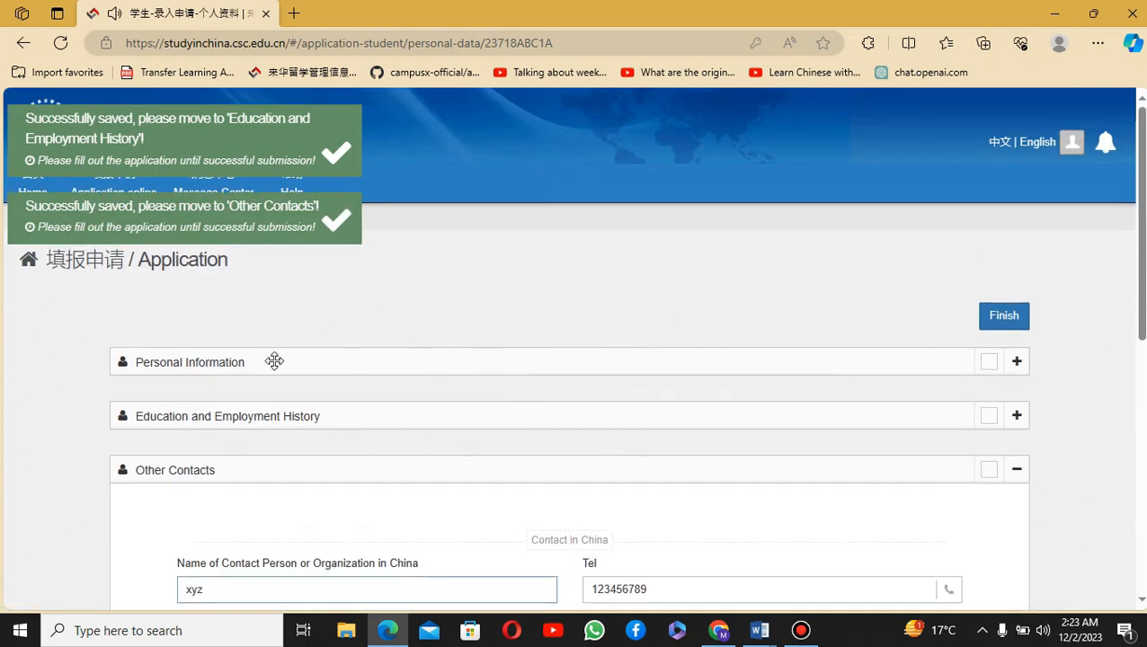
scroll(643, 399, down, 2)
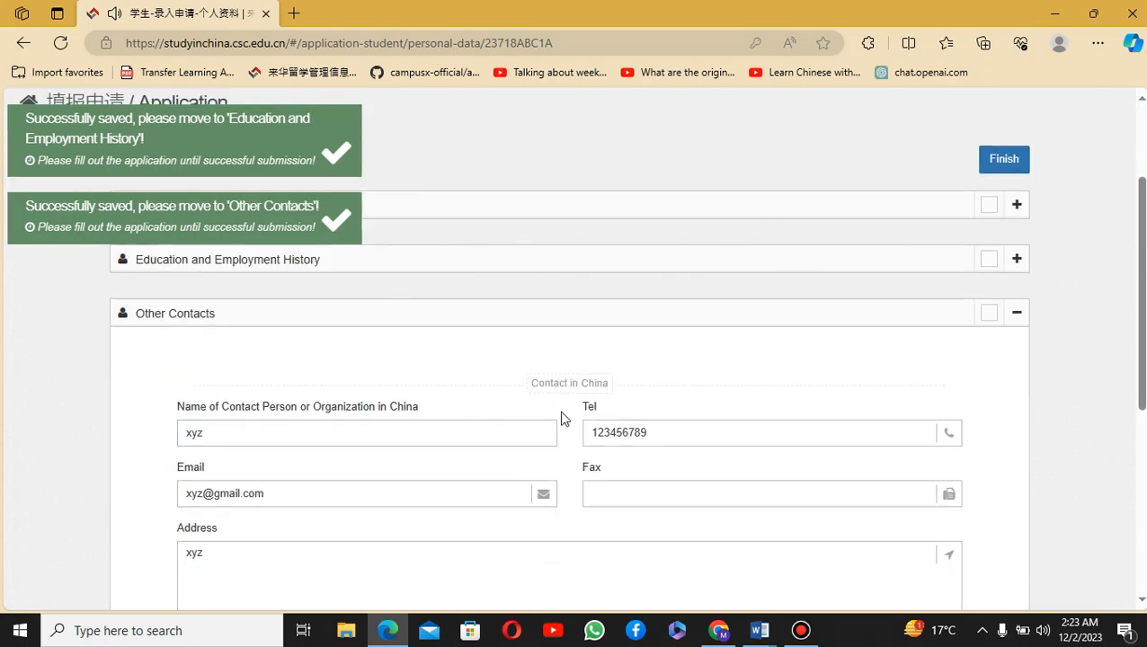
scroll(412, 440, down, 2)
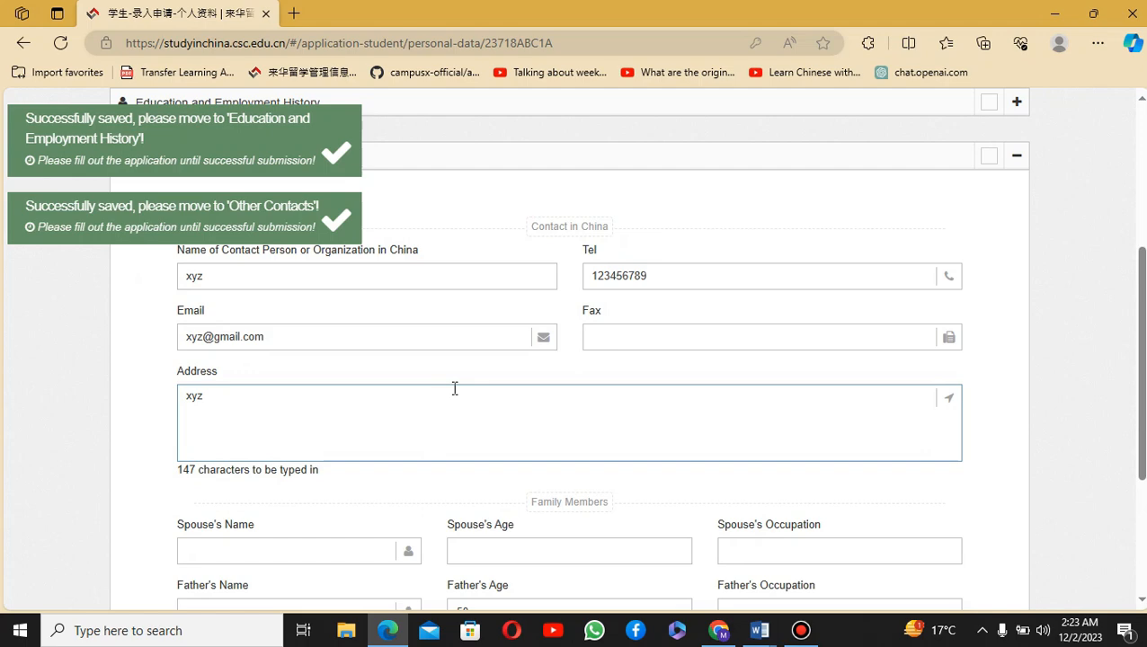
scroll(459, 395, down, 3)
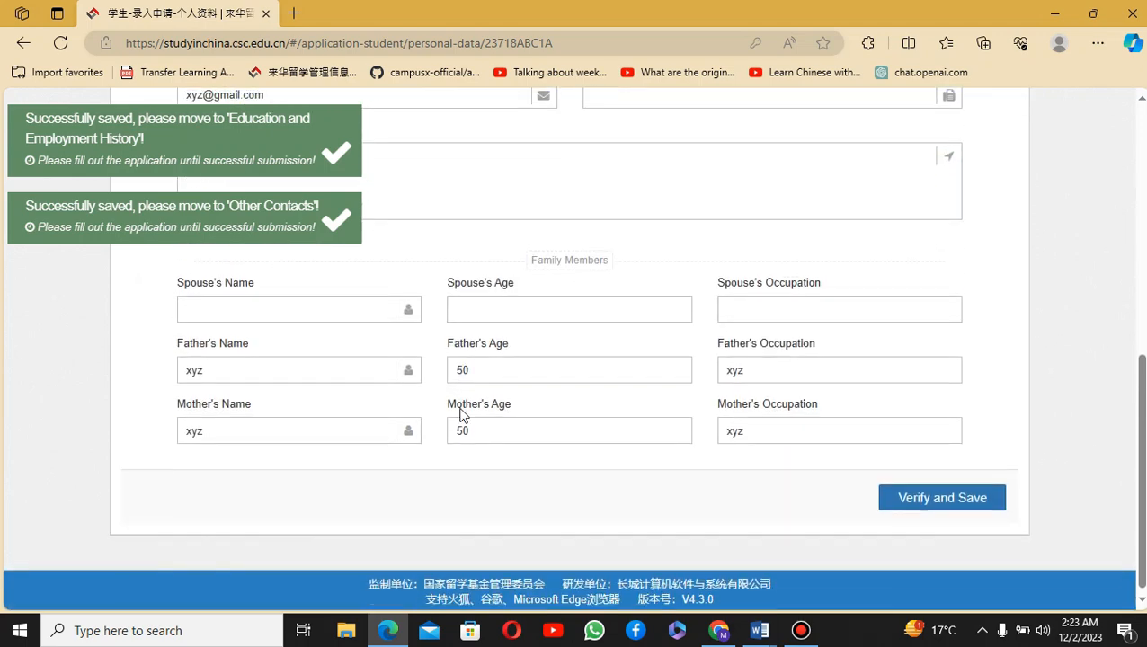
click(941, 495)
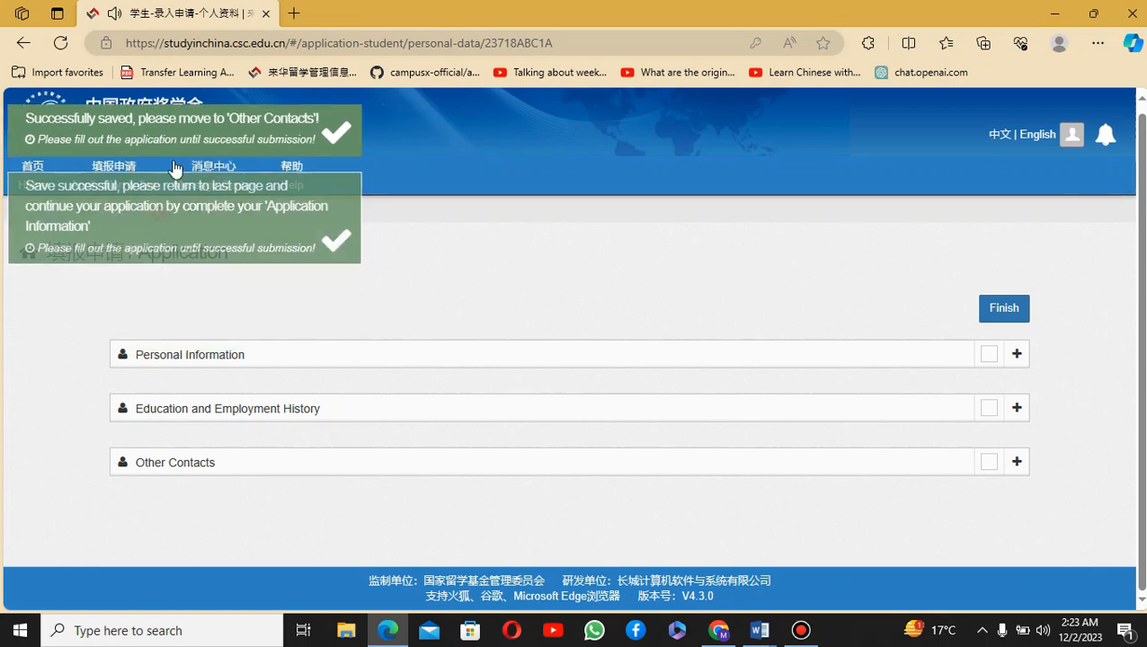
click(115, 198)
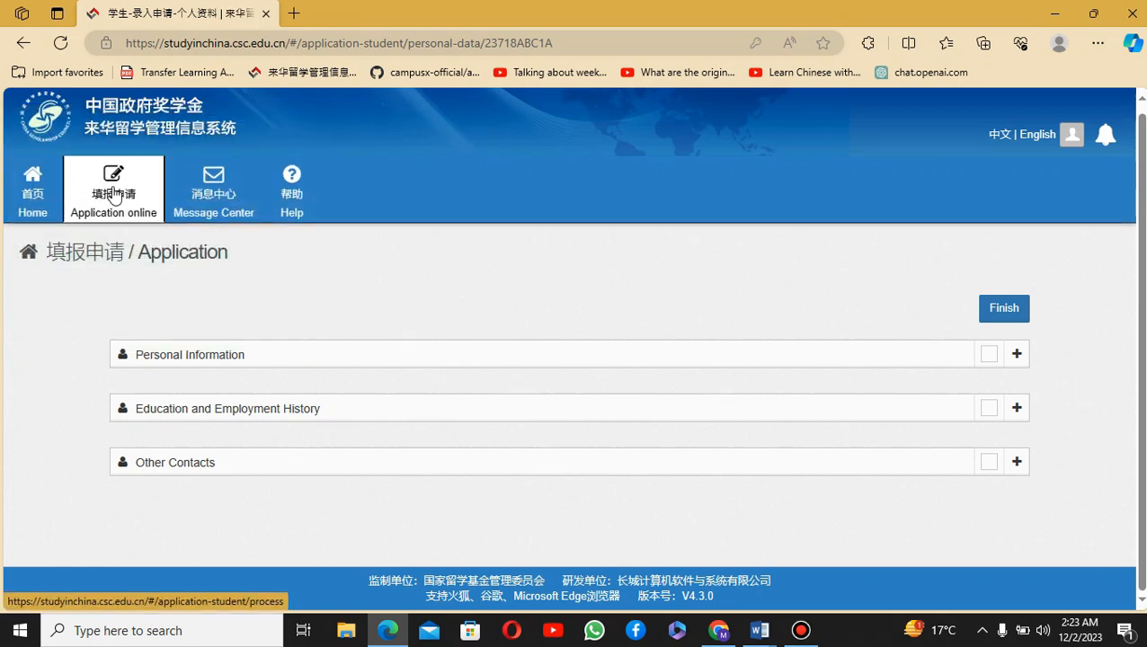
Step: Go to My Application and open the withdrawn East China University of Science and Technology application
scroll(601, 455, down, 2)
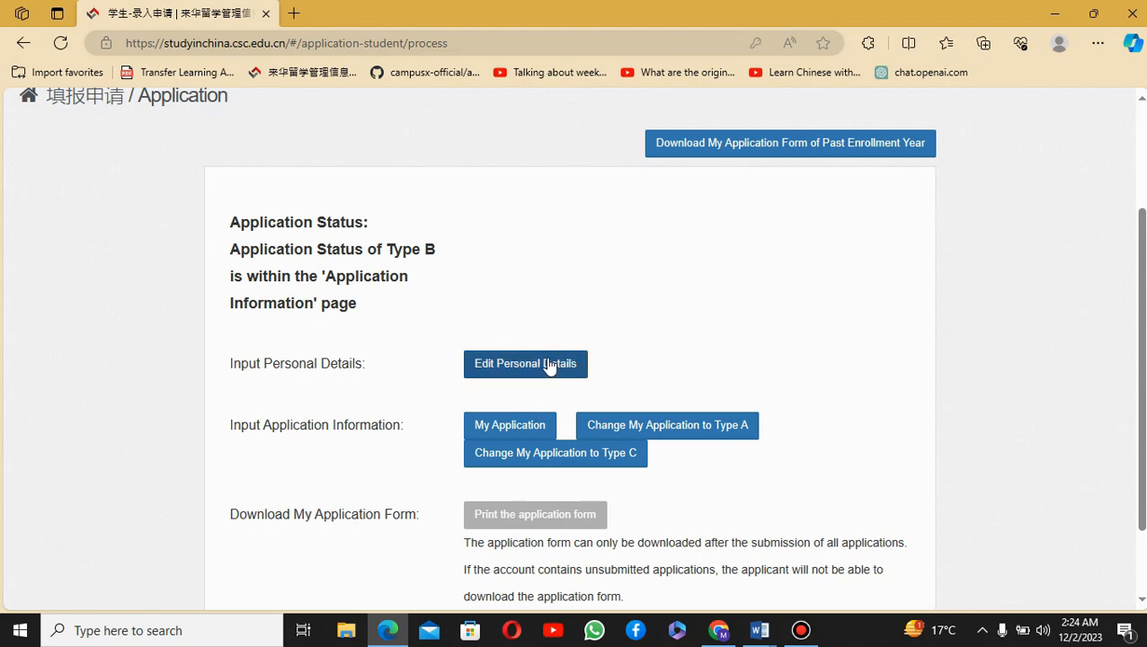
click(532, 430)
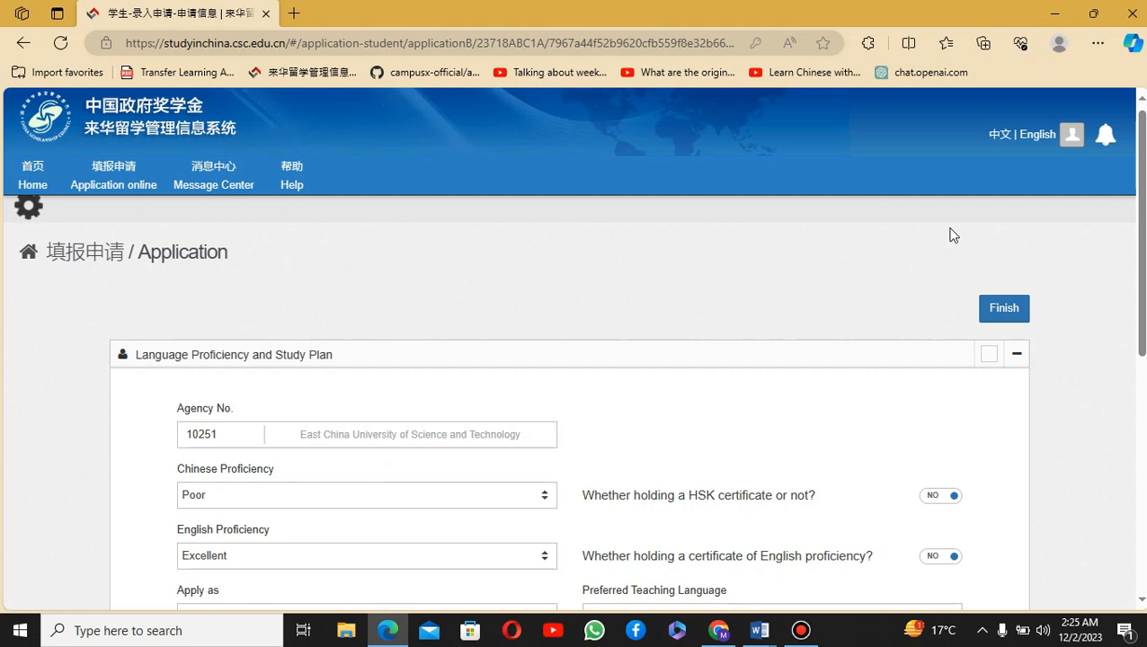
Step: Re-enter 10251 as the Agency No. and open a blank browser tab beside the form
scroll(952, 229, down, 1)
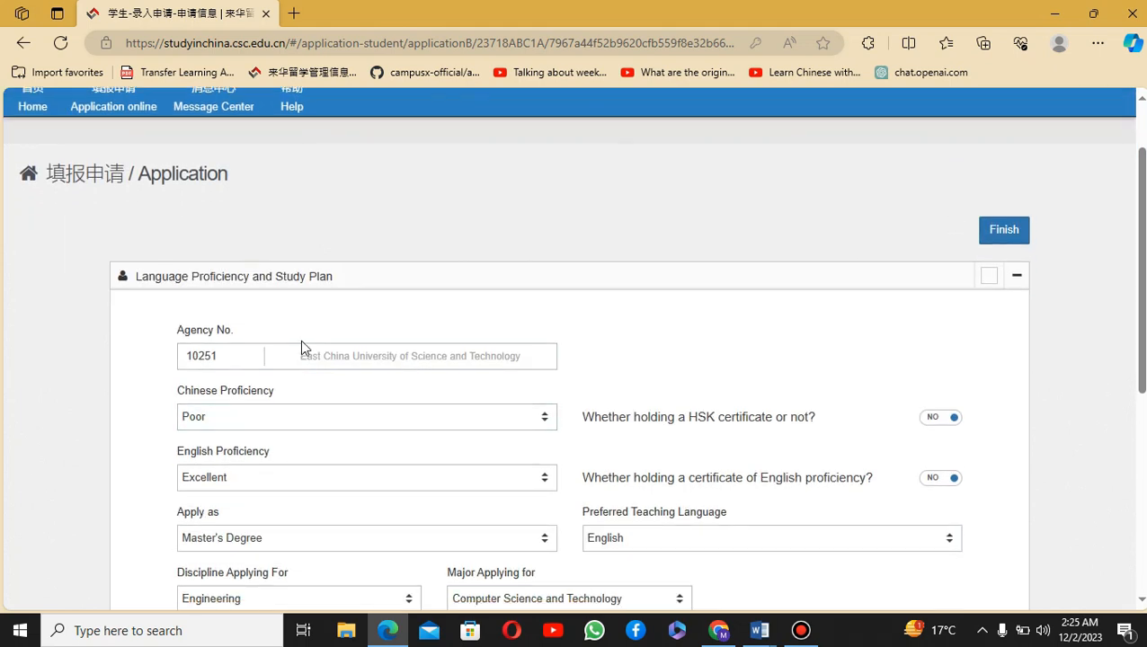
right_click(535, 177)
click(503, 198)
drag(247, 354, 183, 354)
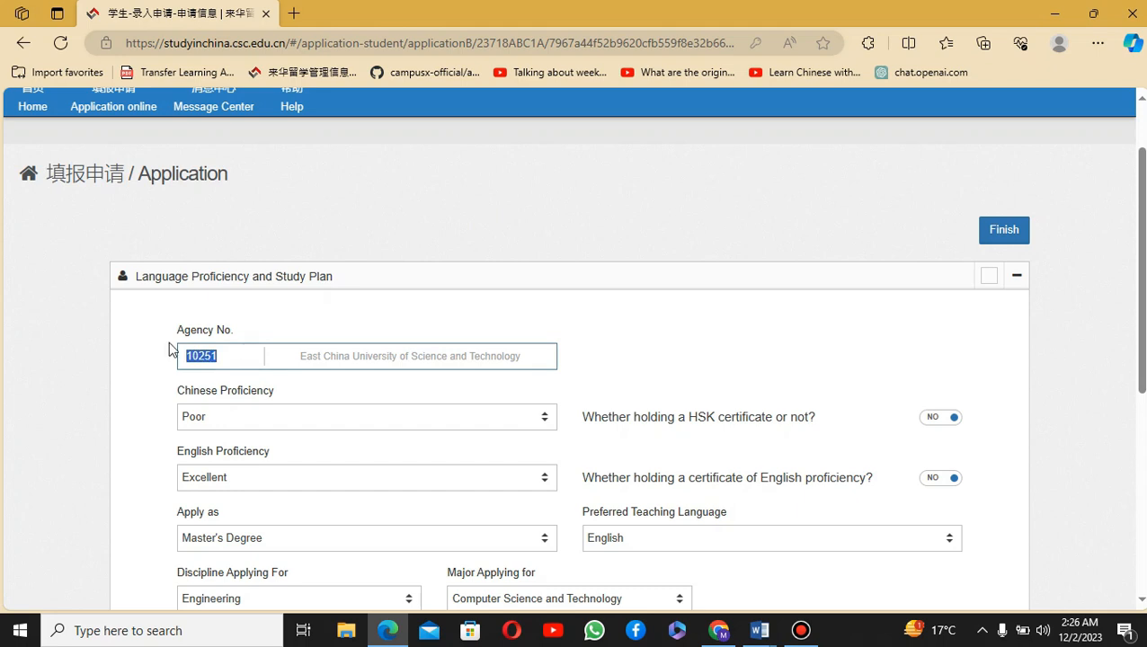
click(376, 313)
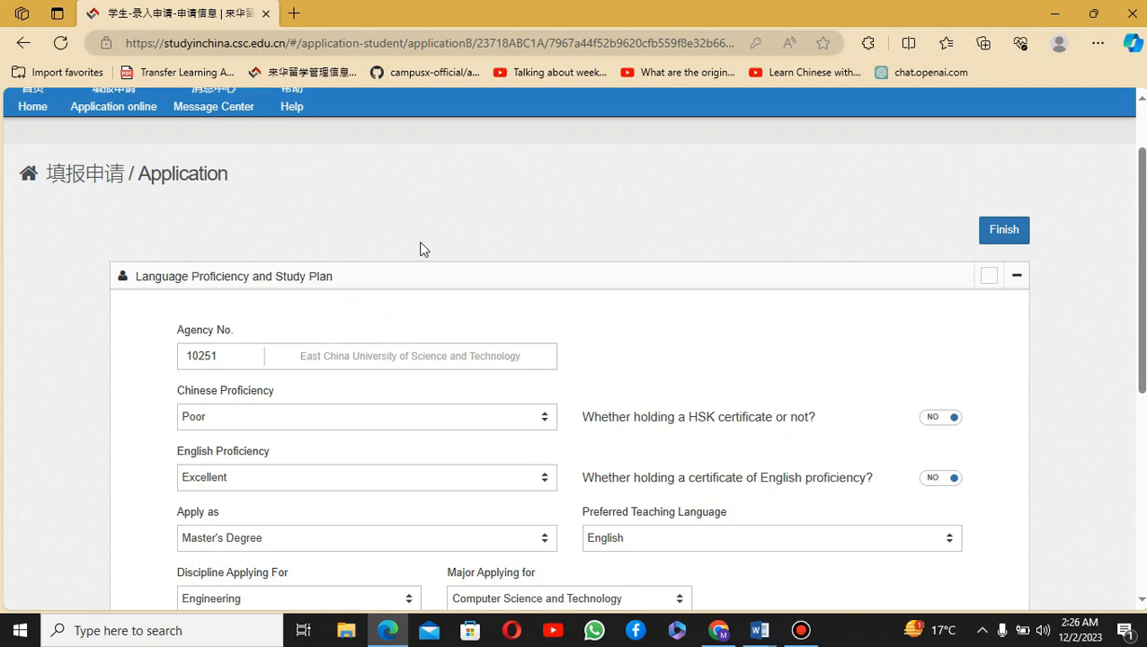
click(230, 352)
scroll(395, 325, down, 1)
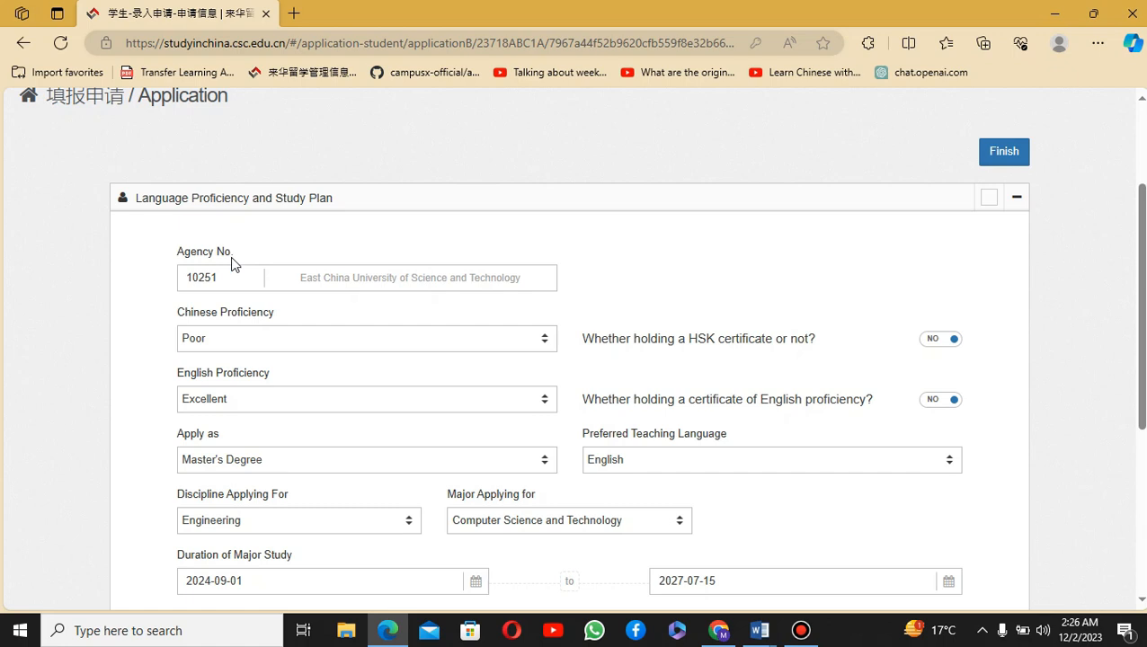
drag(227, 280, 164, 285)
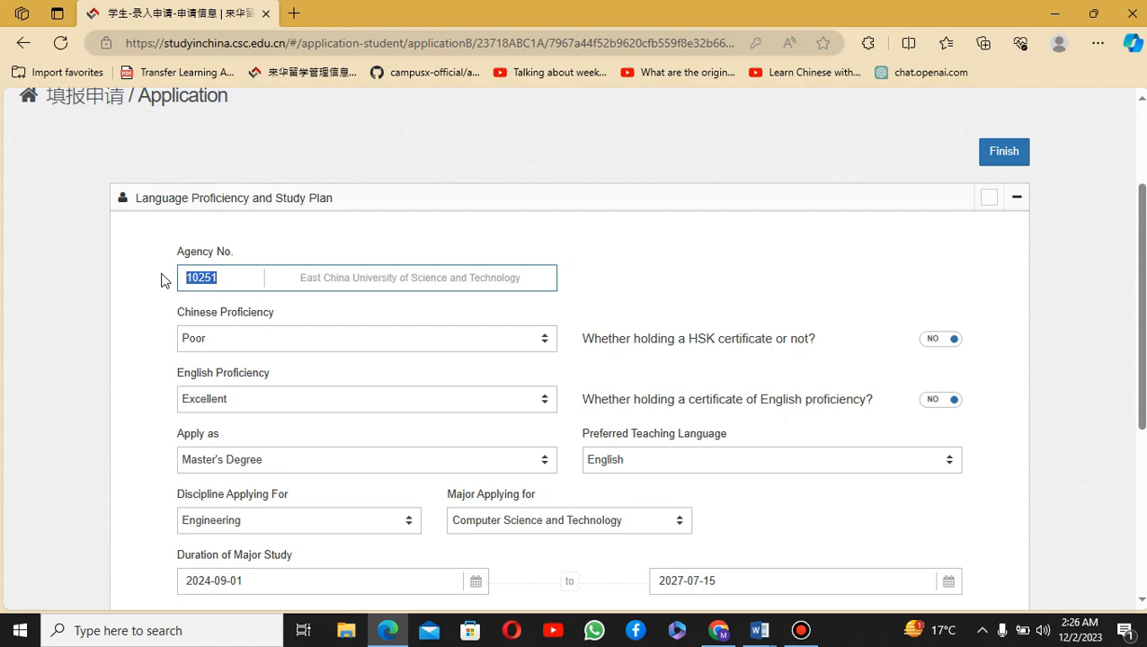
text(10251)
click(423, 239)
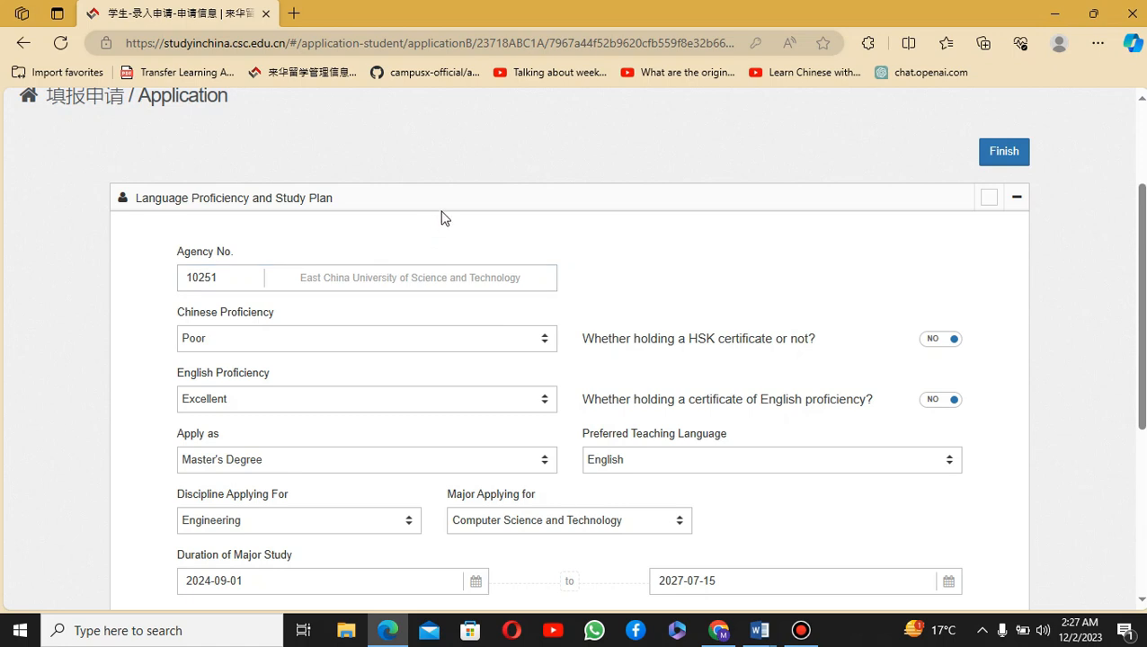
click(294, 13)
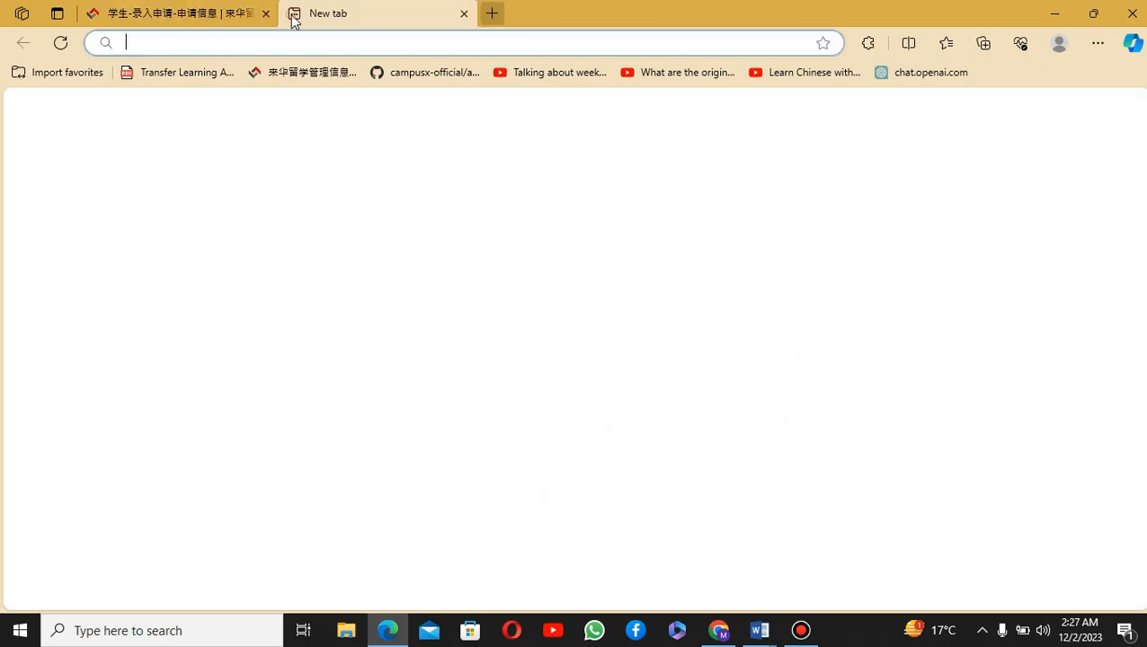
Step: Search Bing for 'beijing normal university agency number'
text(bej)
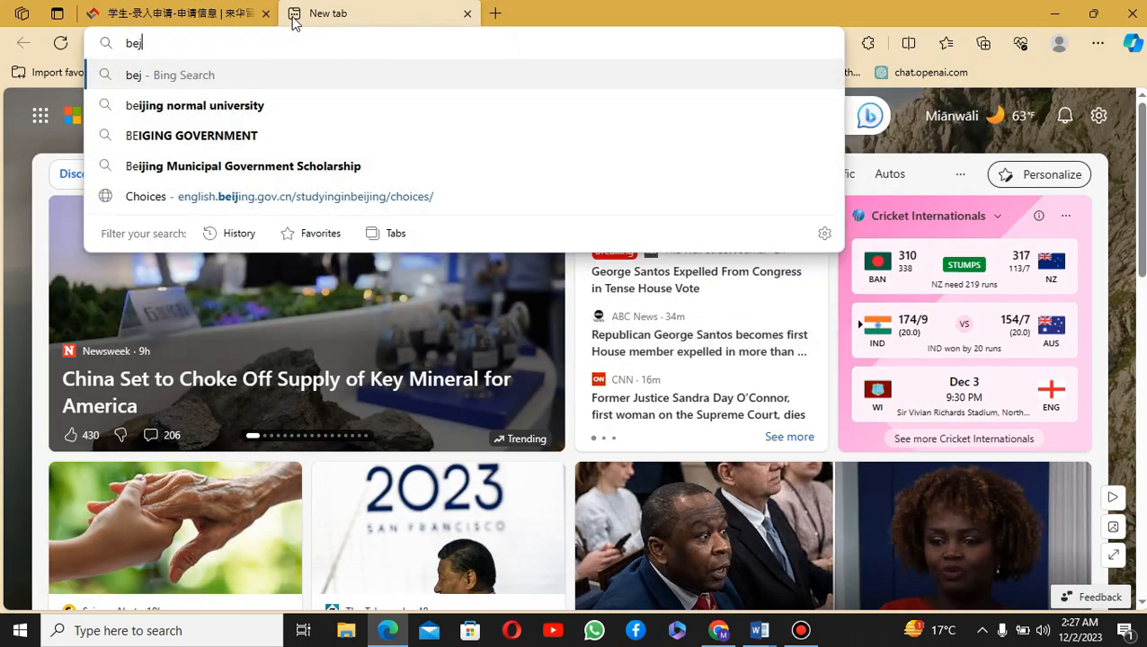
text(ing insi)
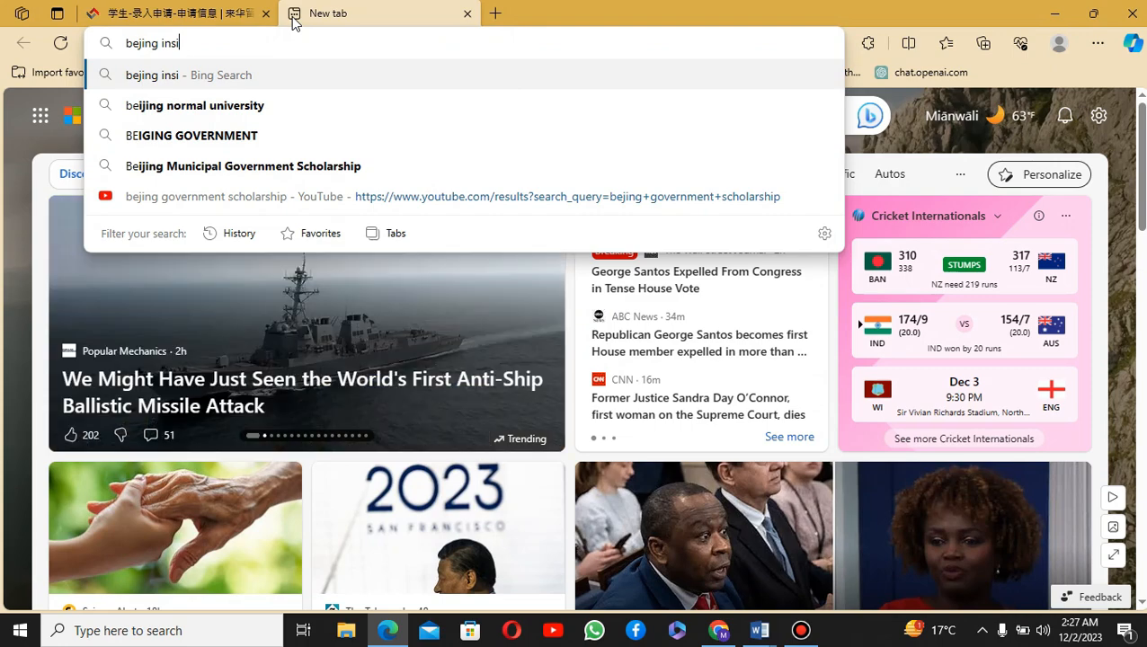
key(BackSpace)
key(BackSpace)
key(BackSpace)
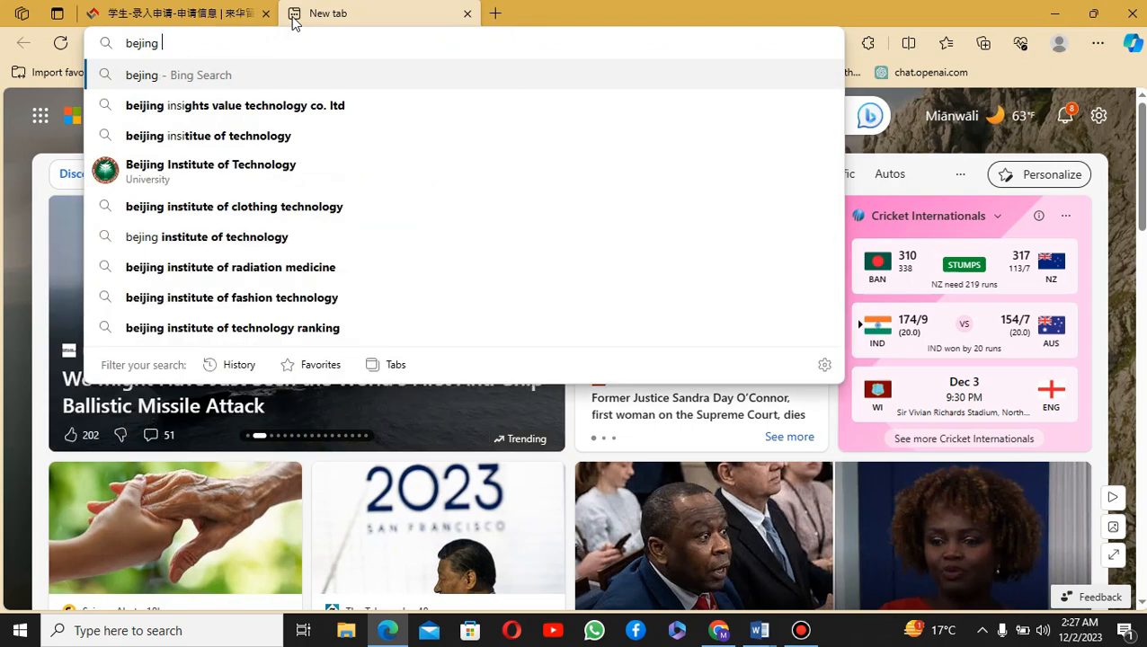
key(Down)
key(Up)
text(norma)
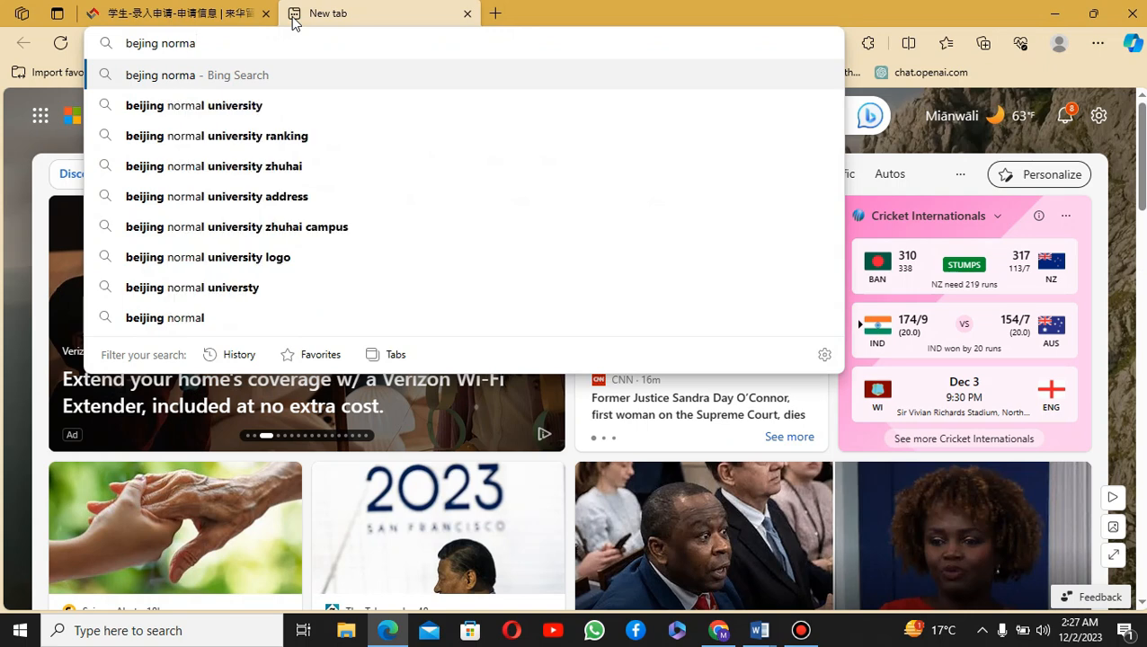
key(Down)
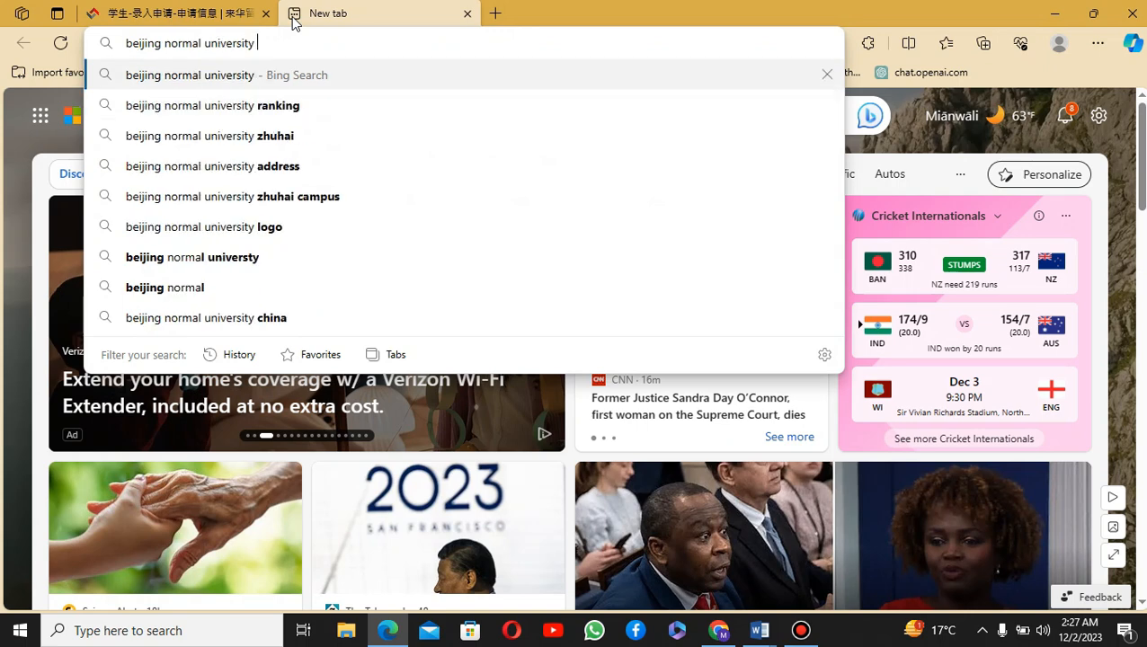
text(agenc)
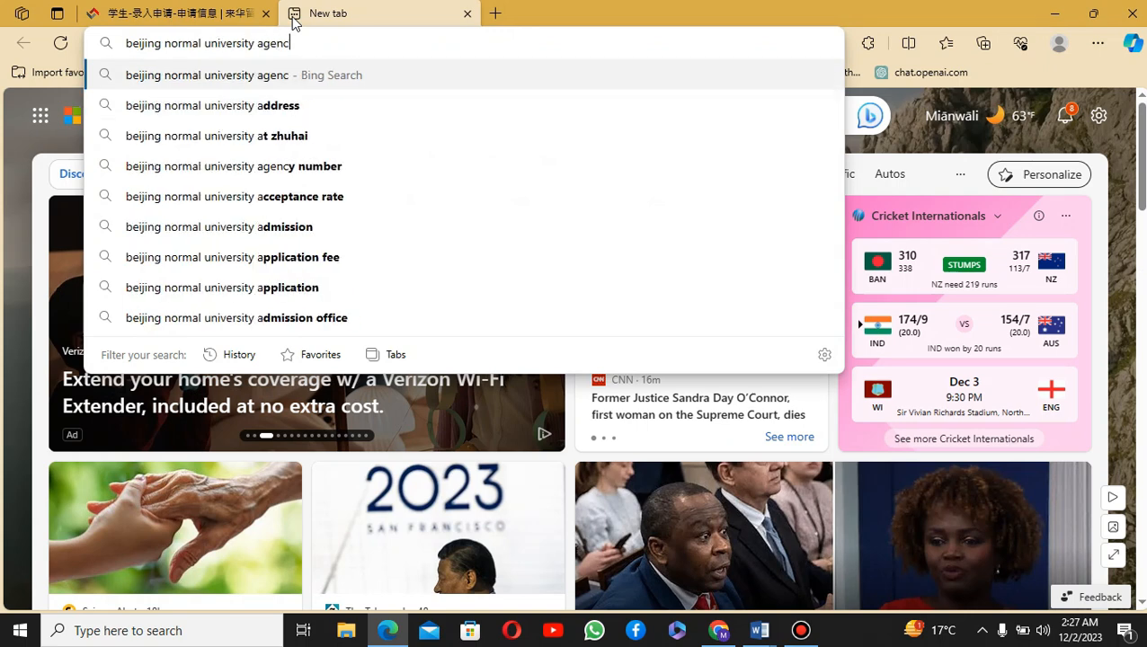
key(Down)
key(Return)
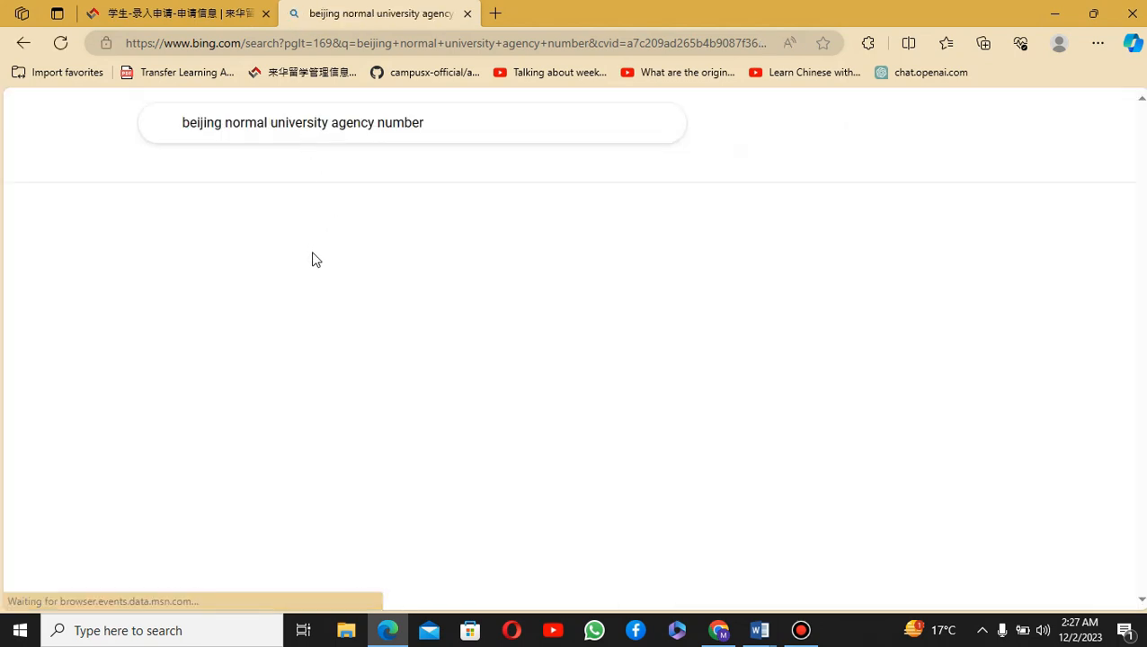
Step: Copy the agency number 10027 from the answer and return to the CSC form tab
drag(174, 270, 302, 274)
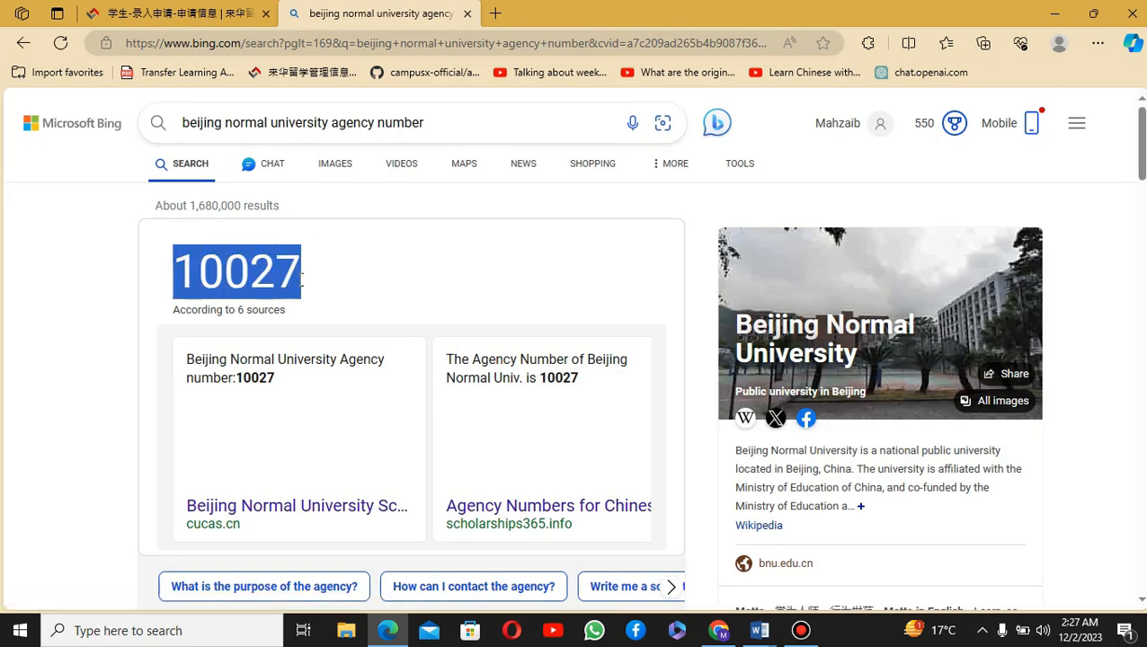
right_click(256, 297)
click(335, 280)
click(171, 13)
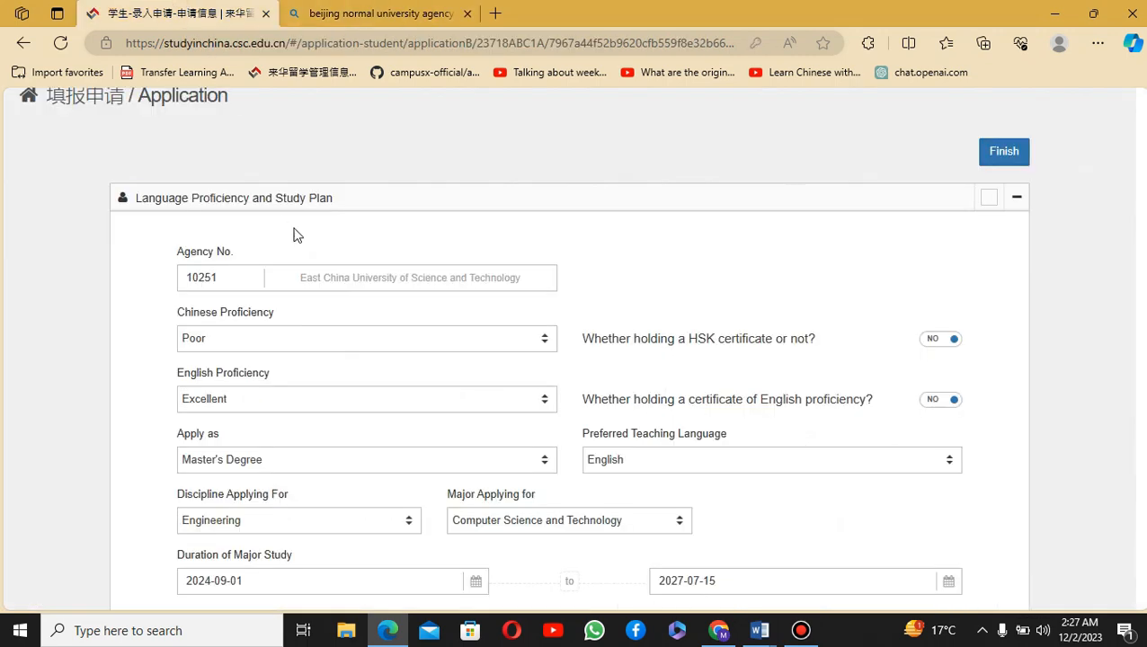
Step: Replace the Agency No. 10251 with the copied 10027 for Beijing Normal University
double_click(196, 277)
right_click(208, 269)
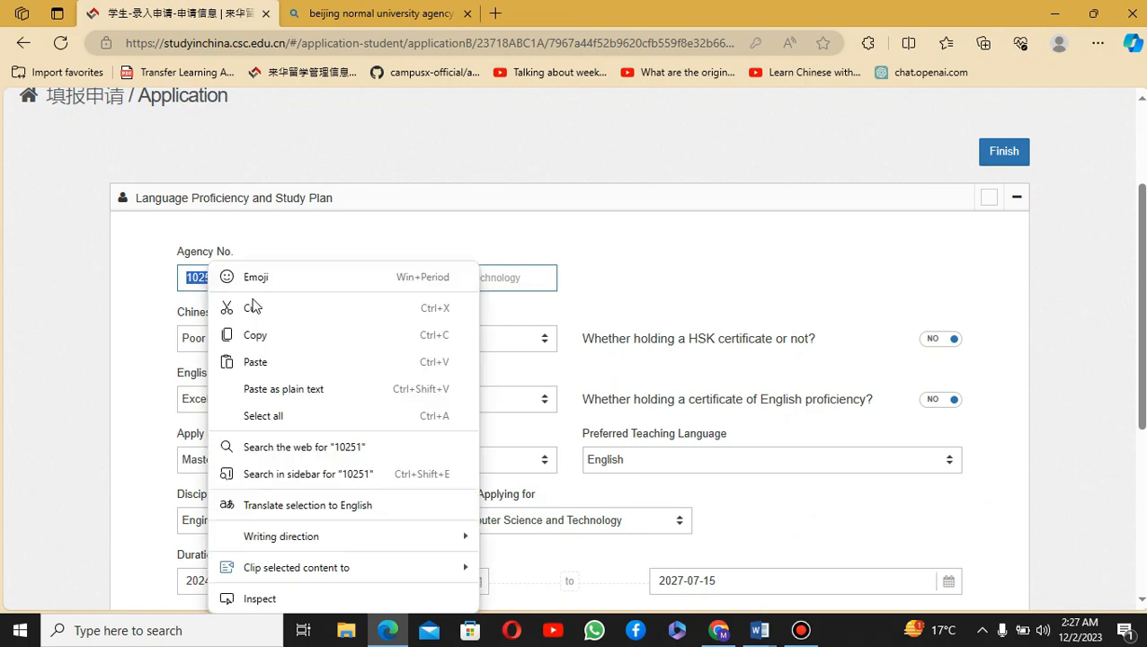
click(160, 299)
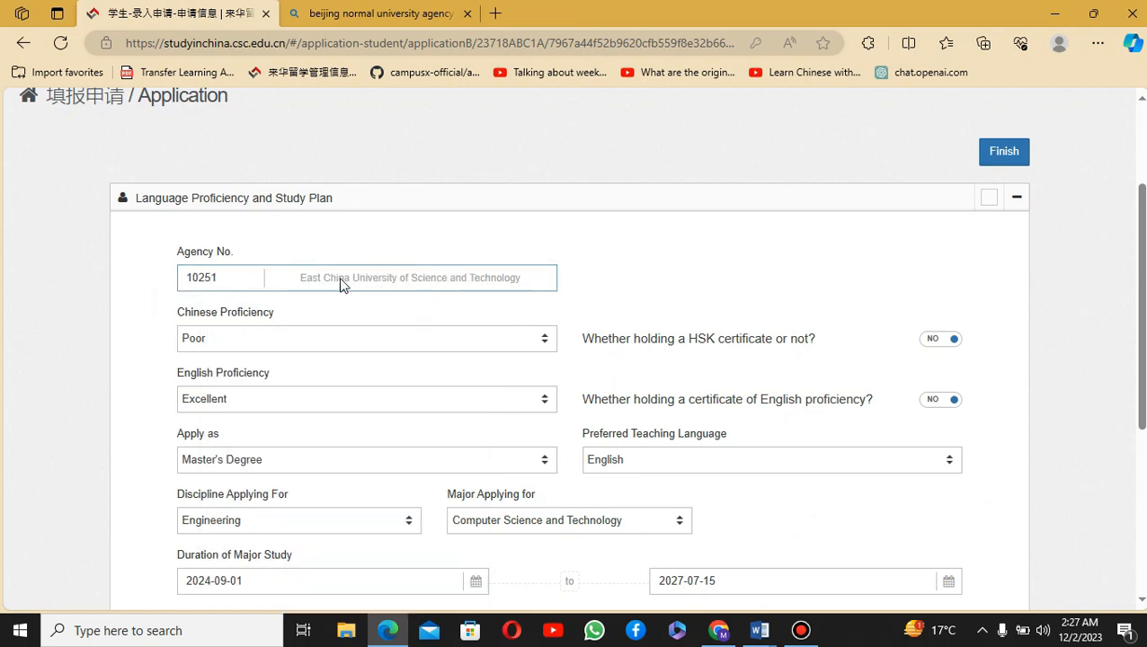
drag(231, 279, 172, 277)
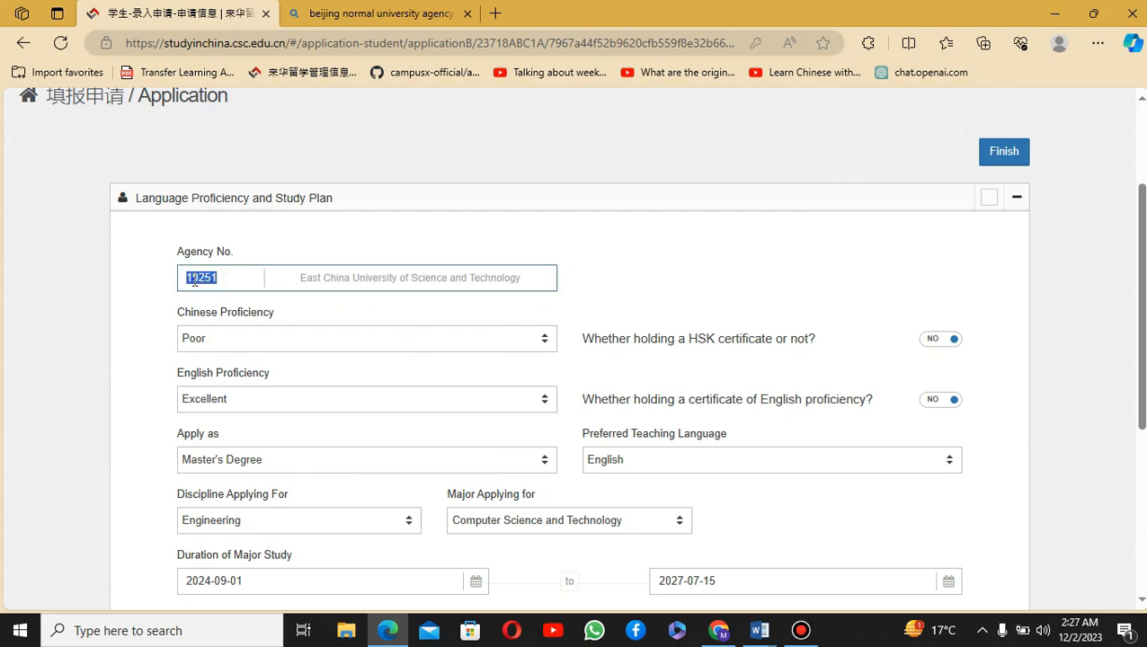
right_click(195, 276)
click(238, 361)
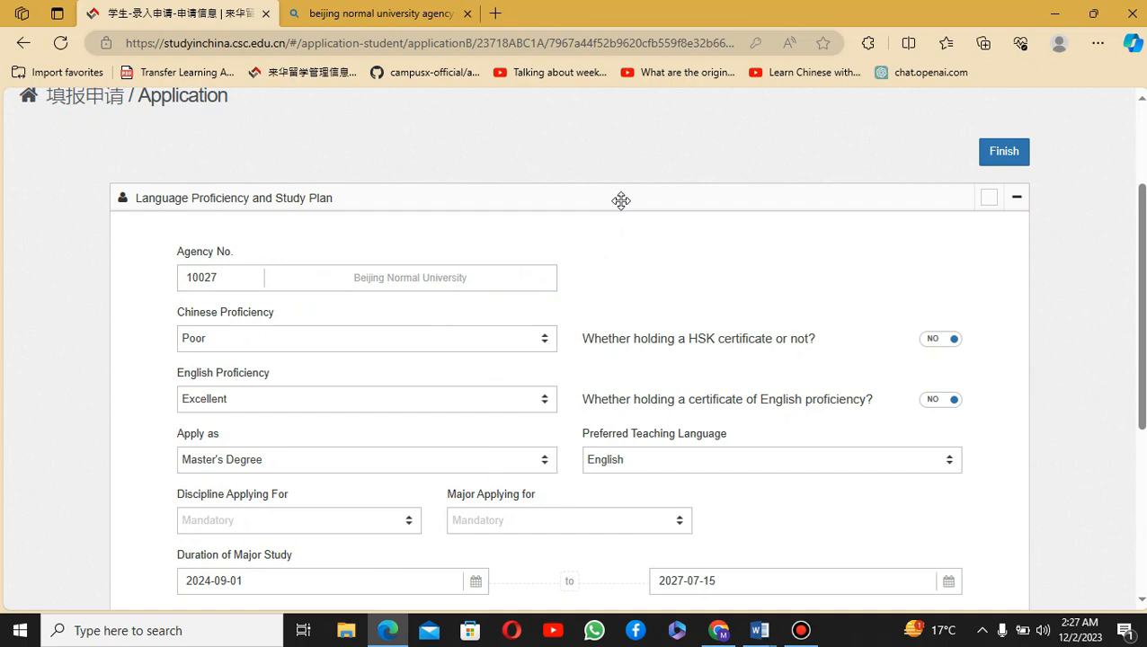
scroll(623, 194, down, 1)
scroll(584, 288, up, 1)
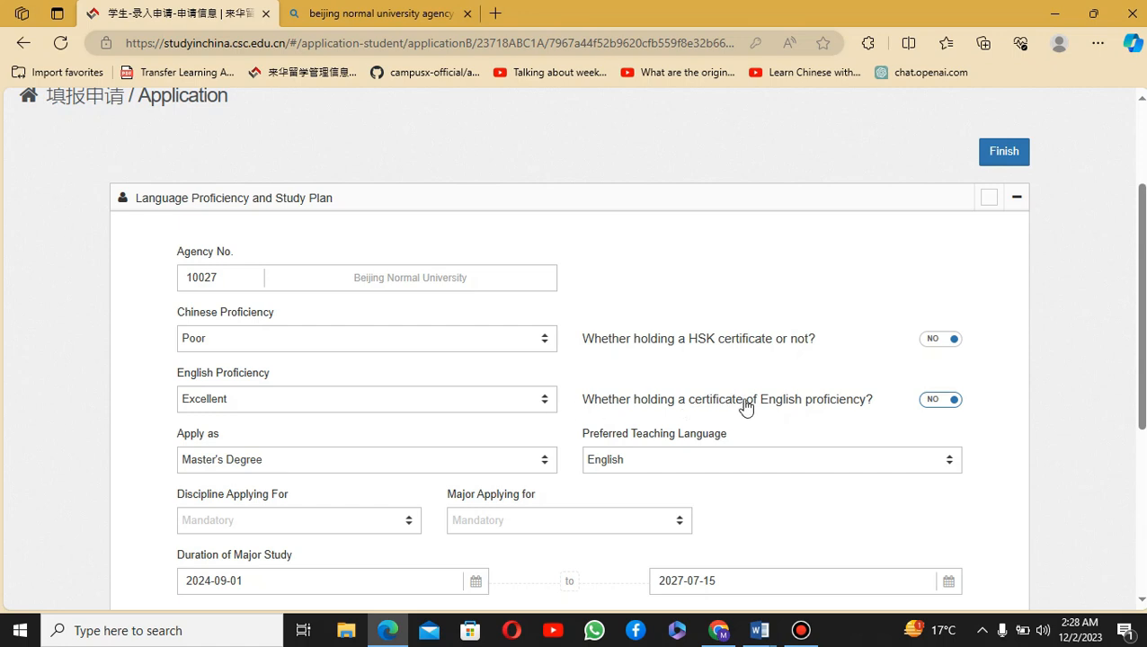
Step: Mark that no English proficiency certificate is held and keep Master's Degree as the level
click(940, 400)
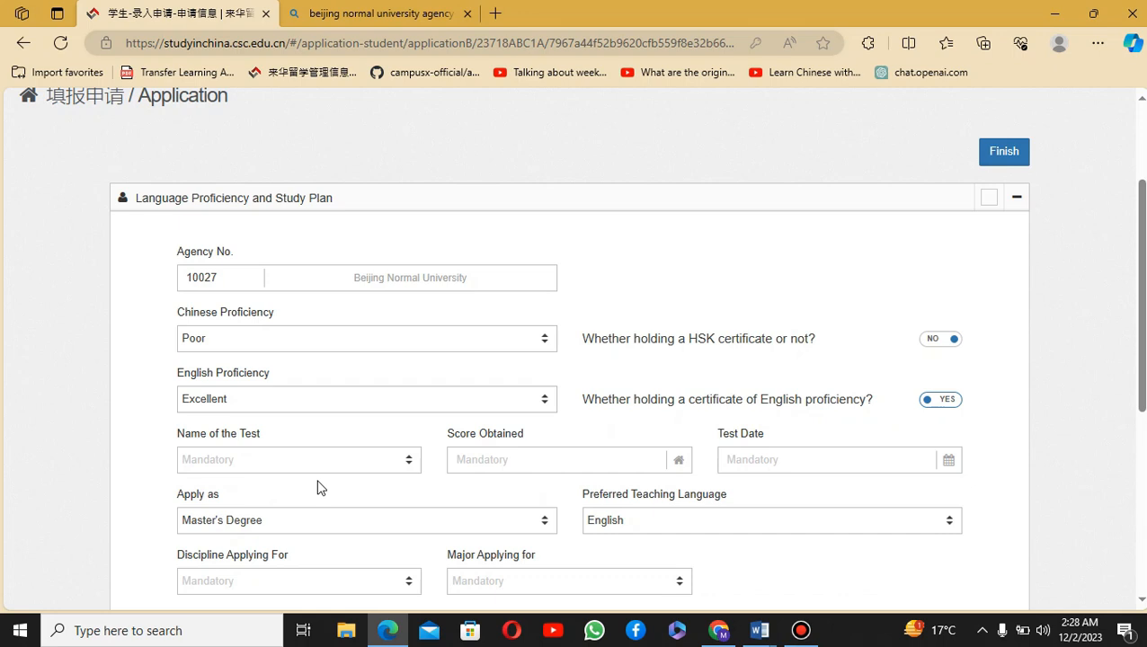
click(949, 404)
scroll(413, 462, down, 1)
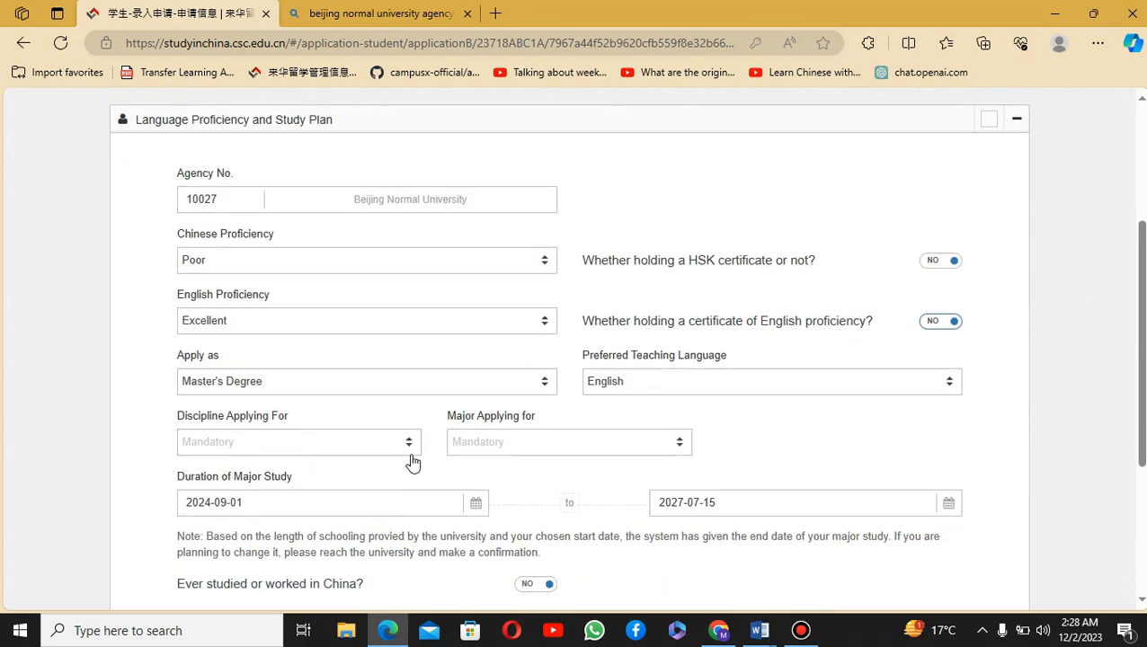
click(466, 384)
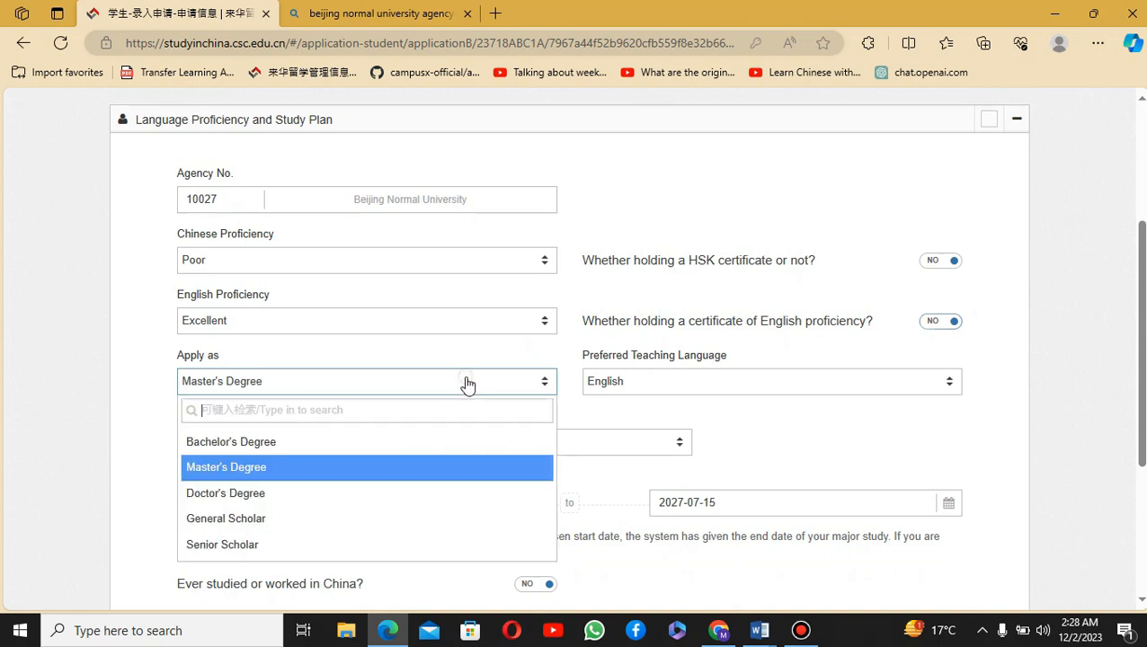
click(284, 477)
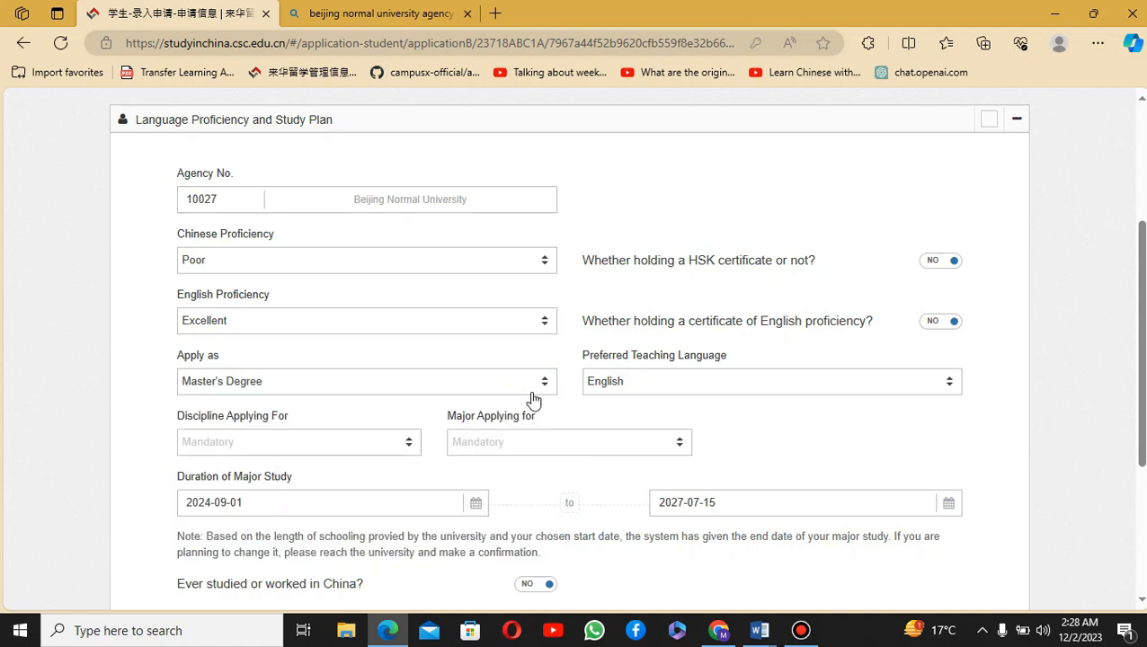
Step: Briefly switch the teaching language to Chinese, then leave it set to English
click(727, 393)
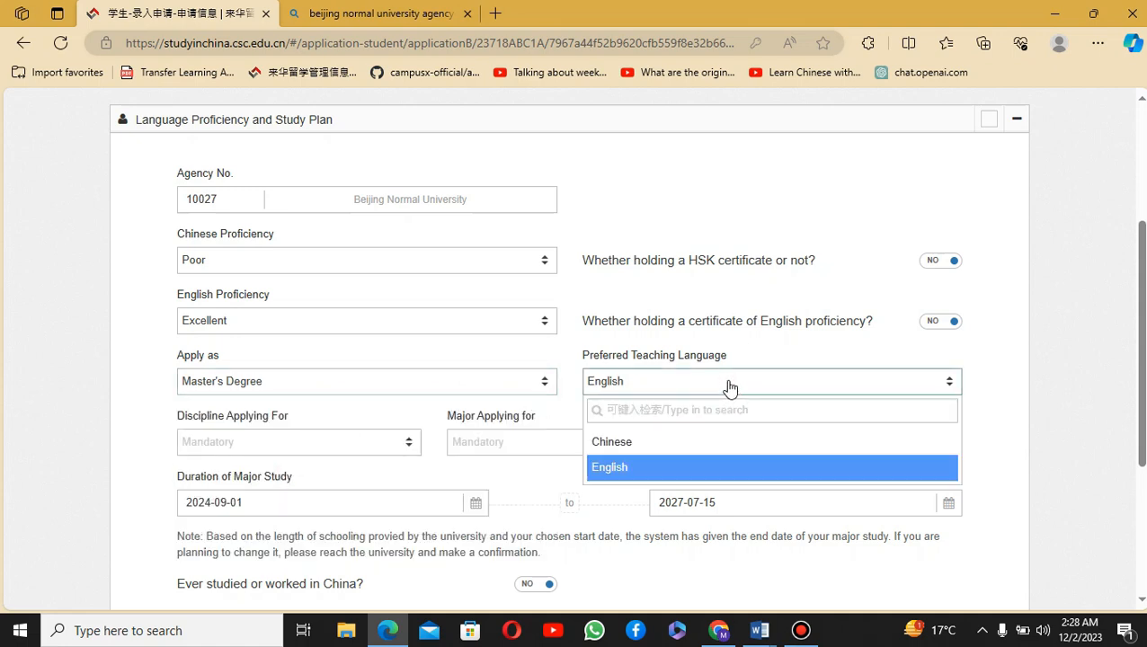
click(731, 385)
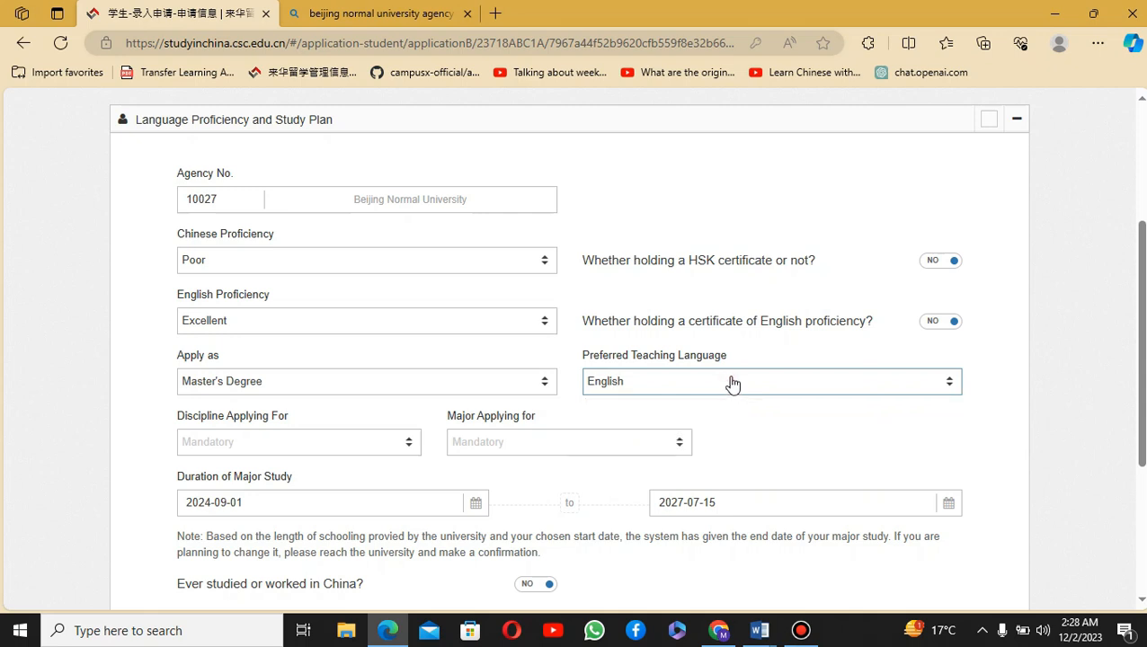
click(732, 385)
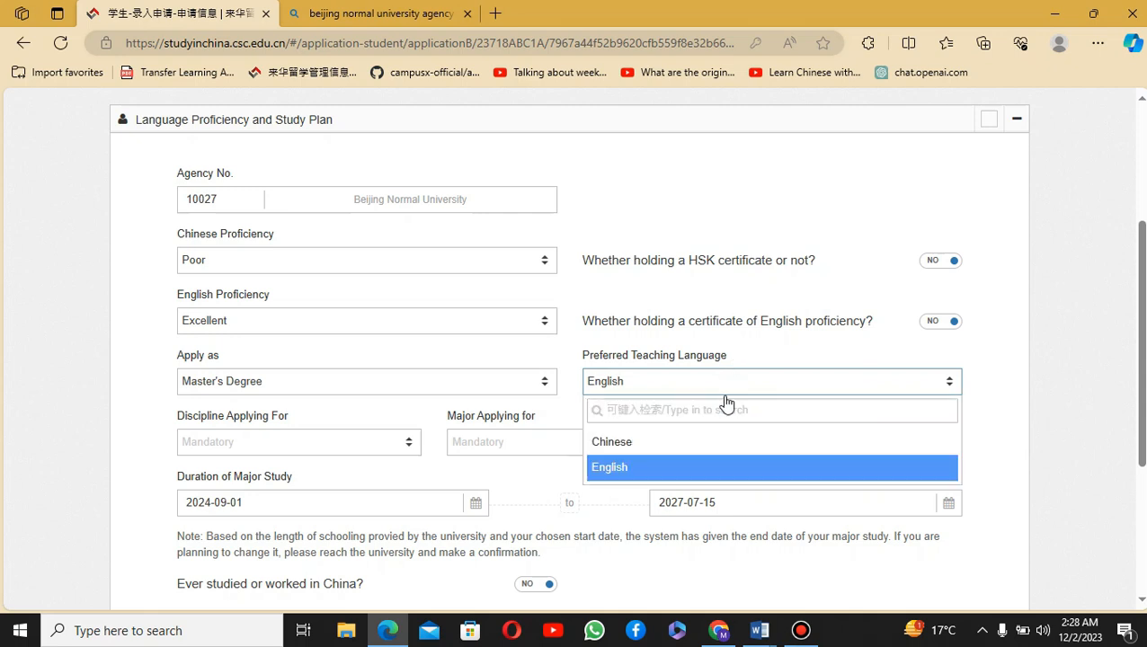
click(684, 471)
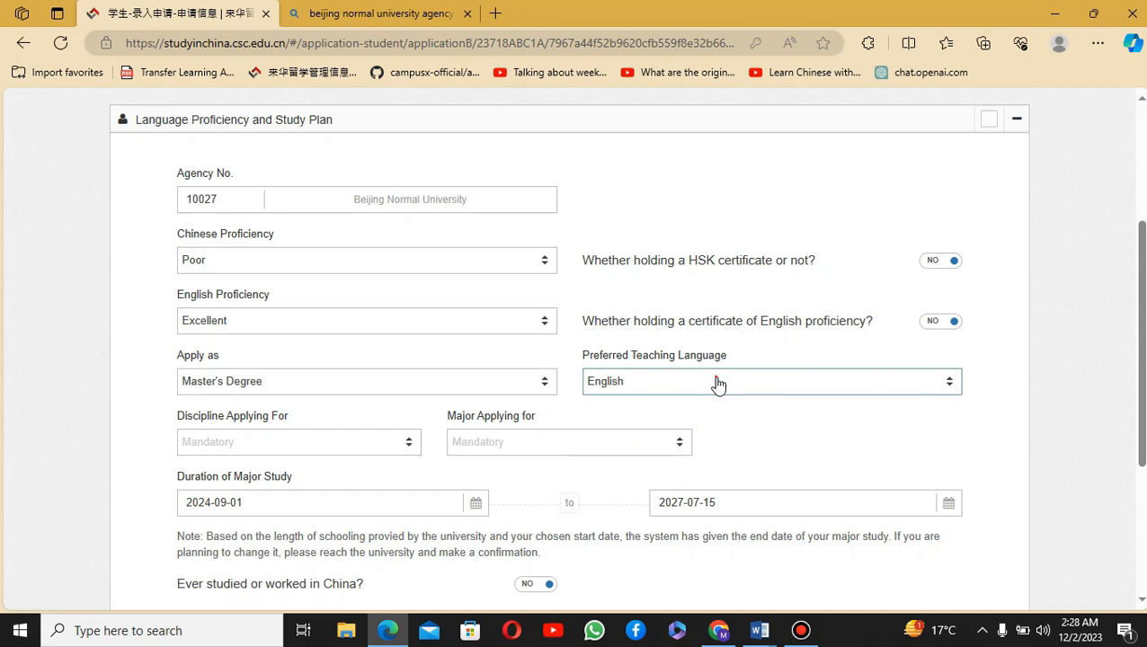
click(717, 384)
click(674, 442)
click(719, 381)
click(666, 469)
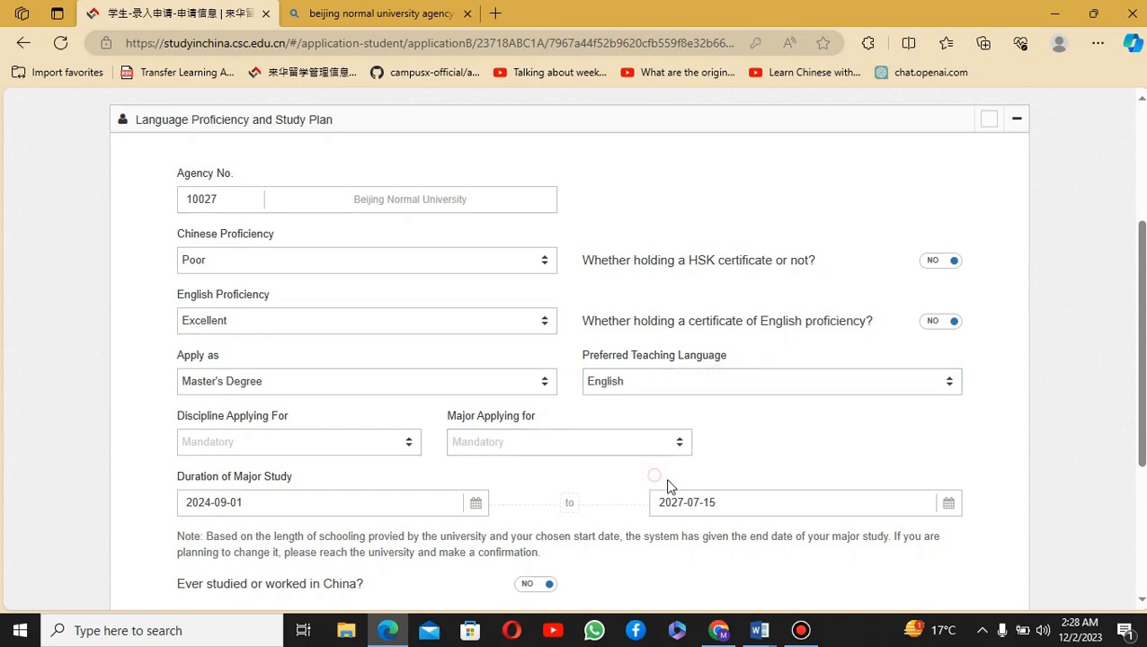
Step: Choose Natural Science as the discipline with Environmental Science as the major
click(310, 444)
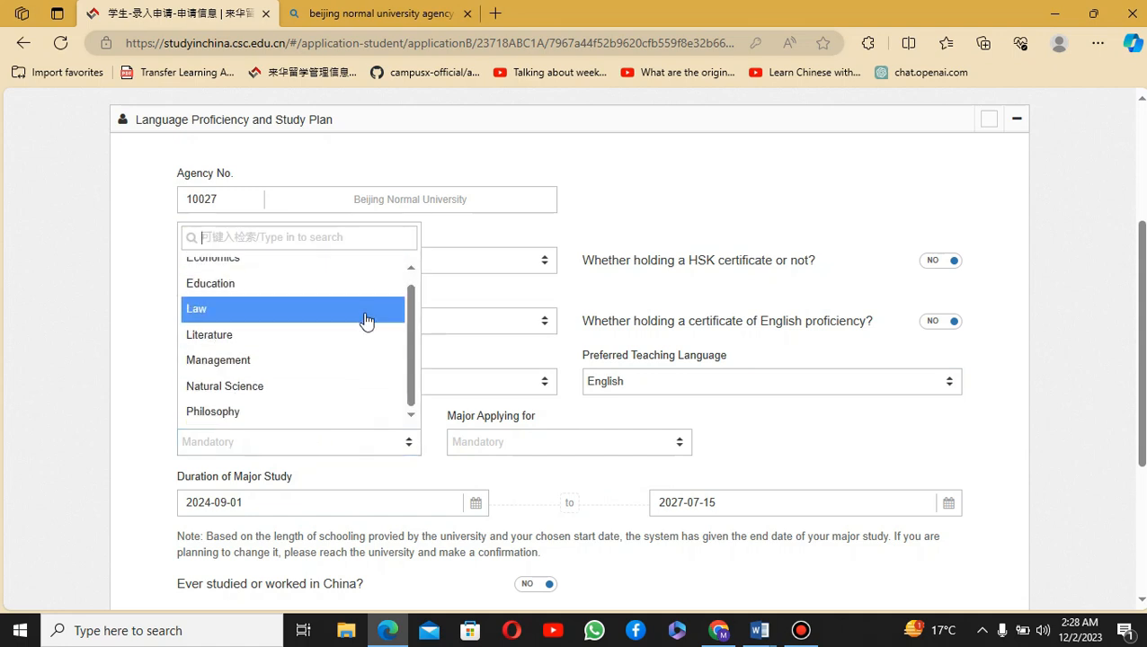
scroll(314, 377, up, 1)
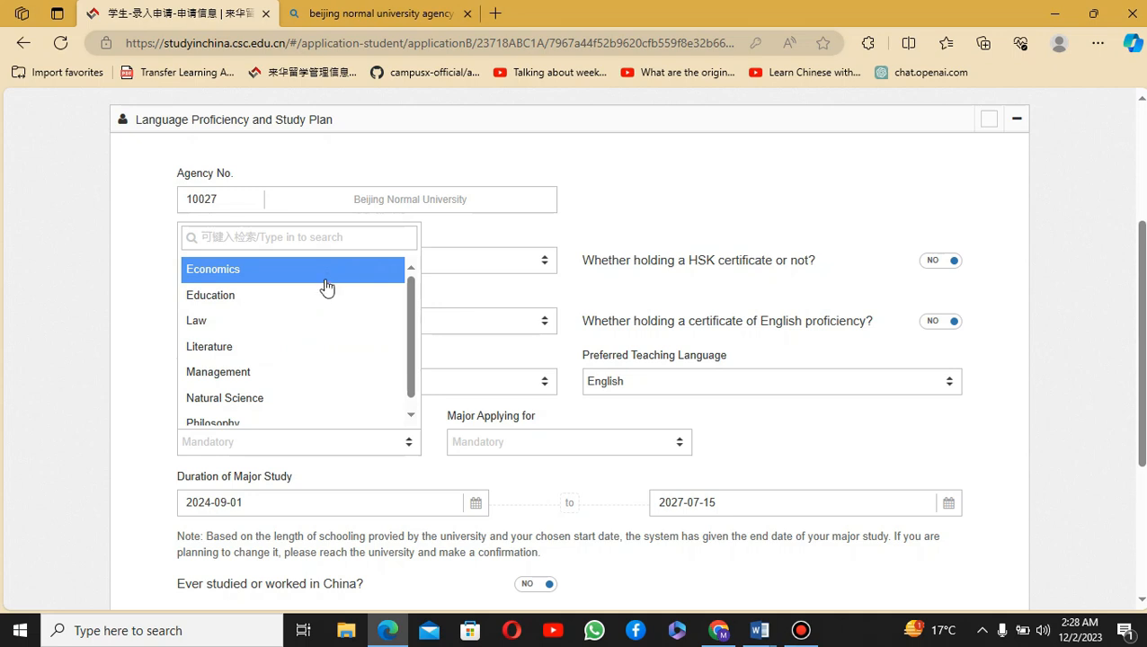
click(302, 392)
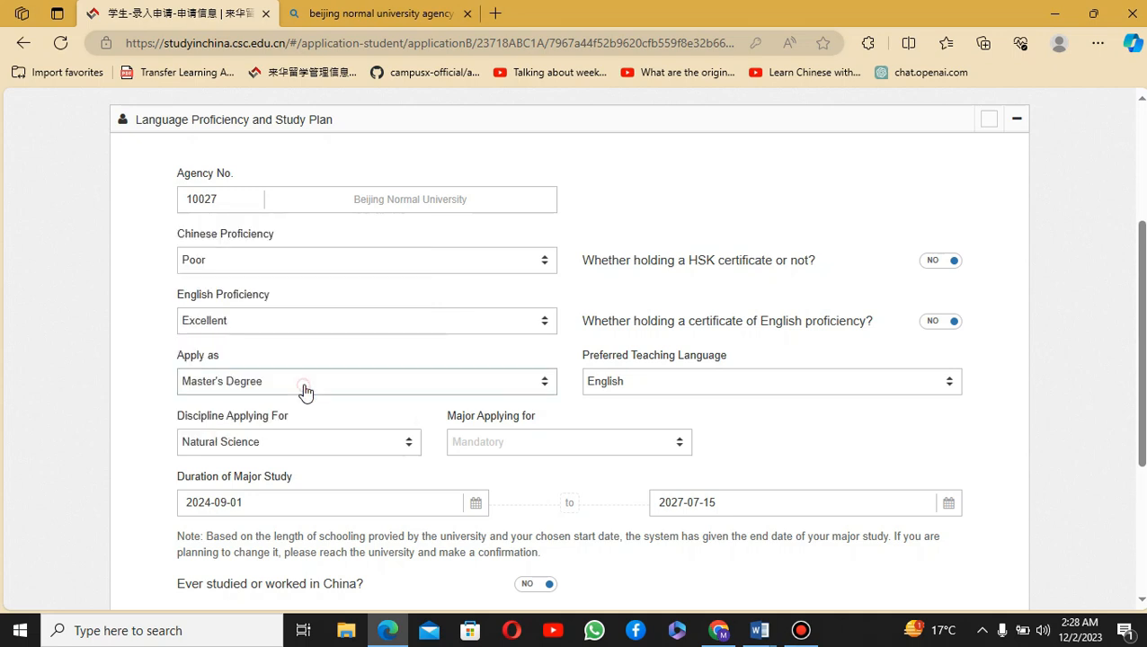
click(511, 441)
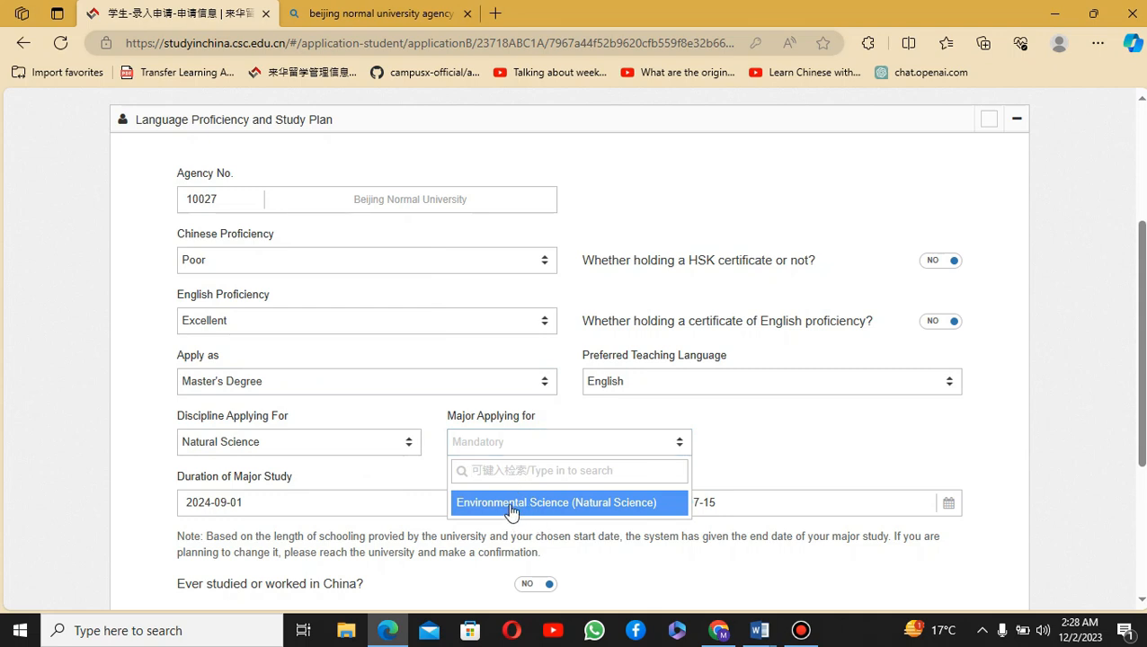
scroll(539, 494, down, 1)
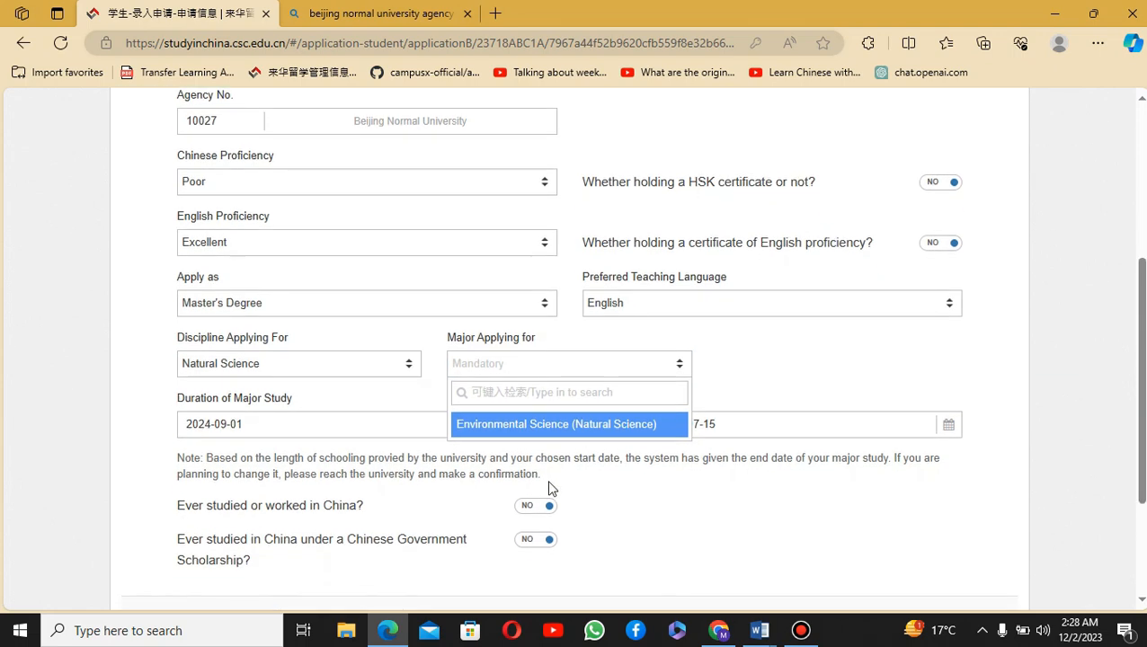
click(573, 431)
Step: Try Management as the discipline, then switch to Law with Law as the major
click(296, 368)
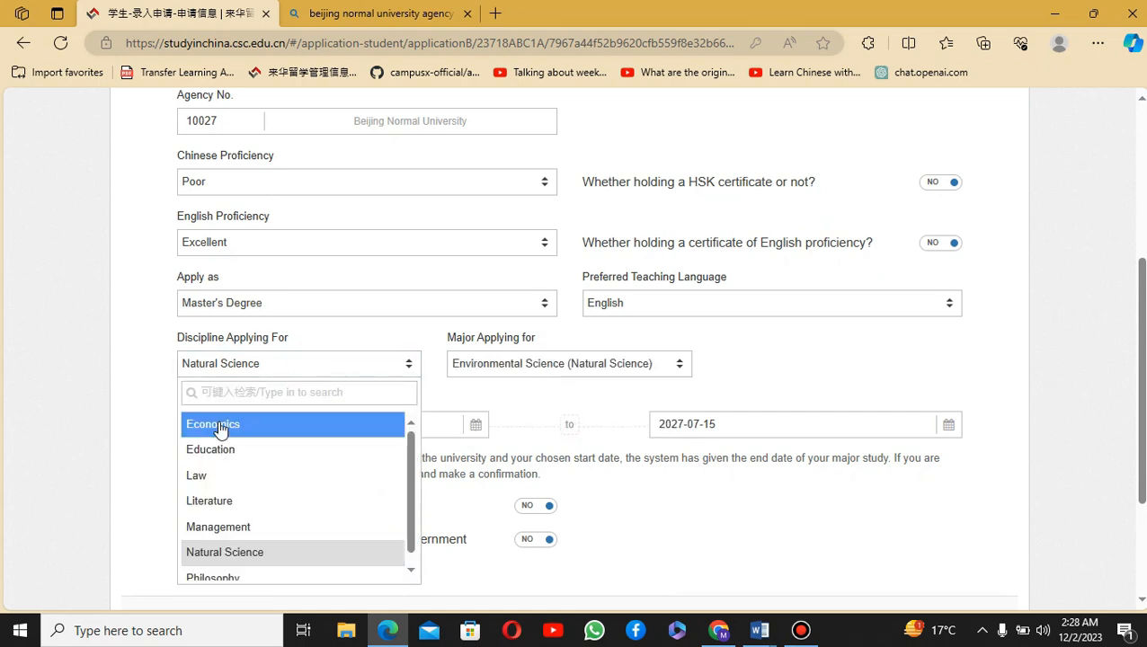
click(220, 528)
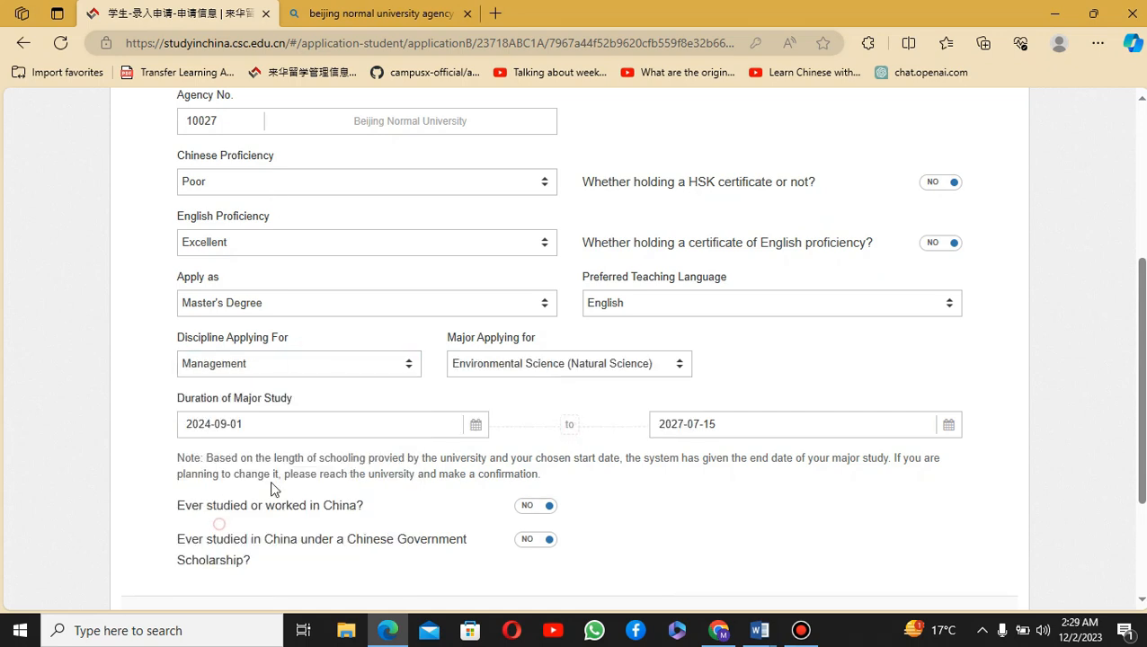
click(551, 367)
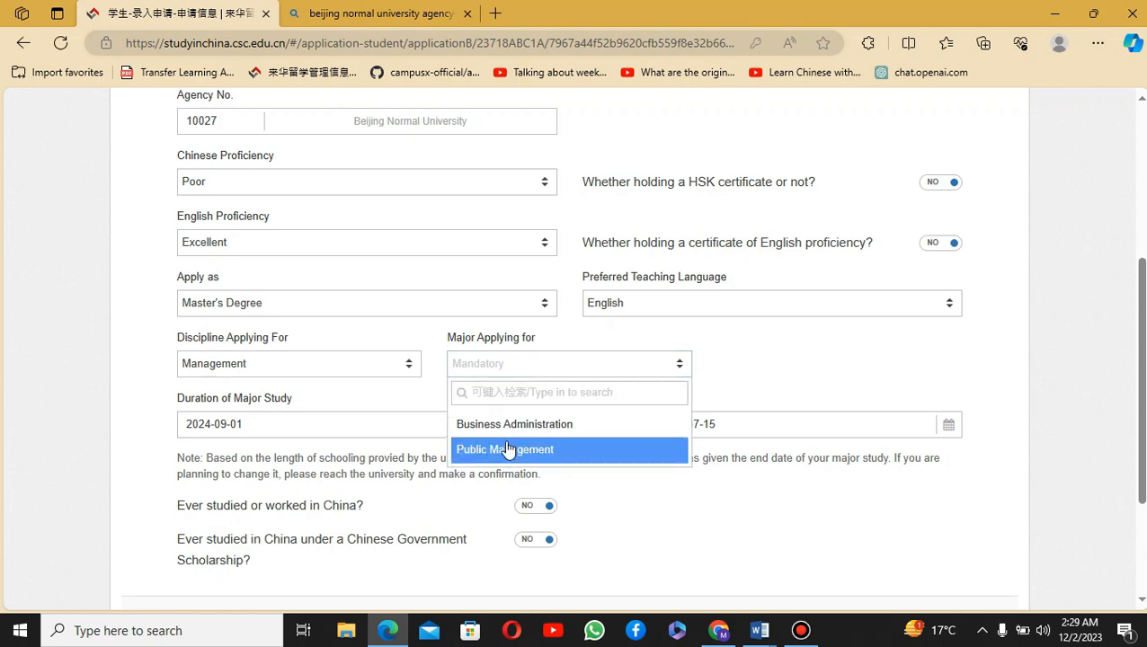
click(350, 367)
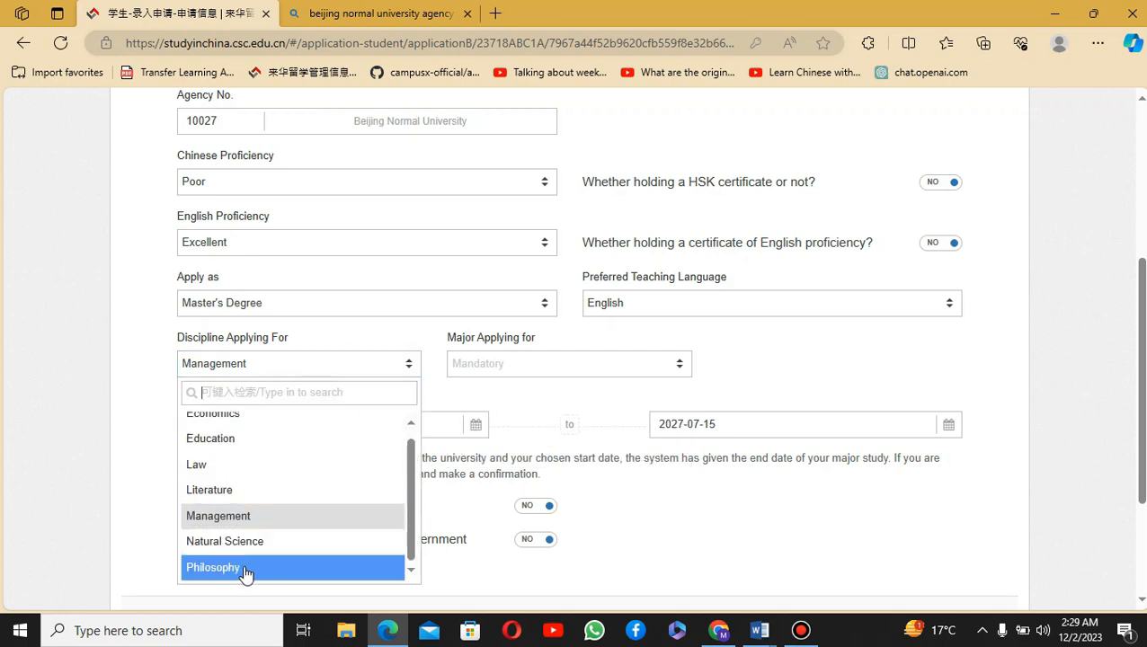
click(258, 465)
click(512, 367)
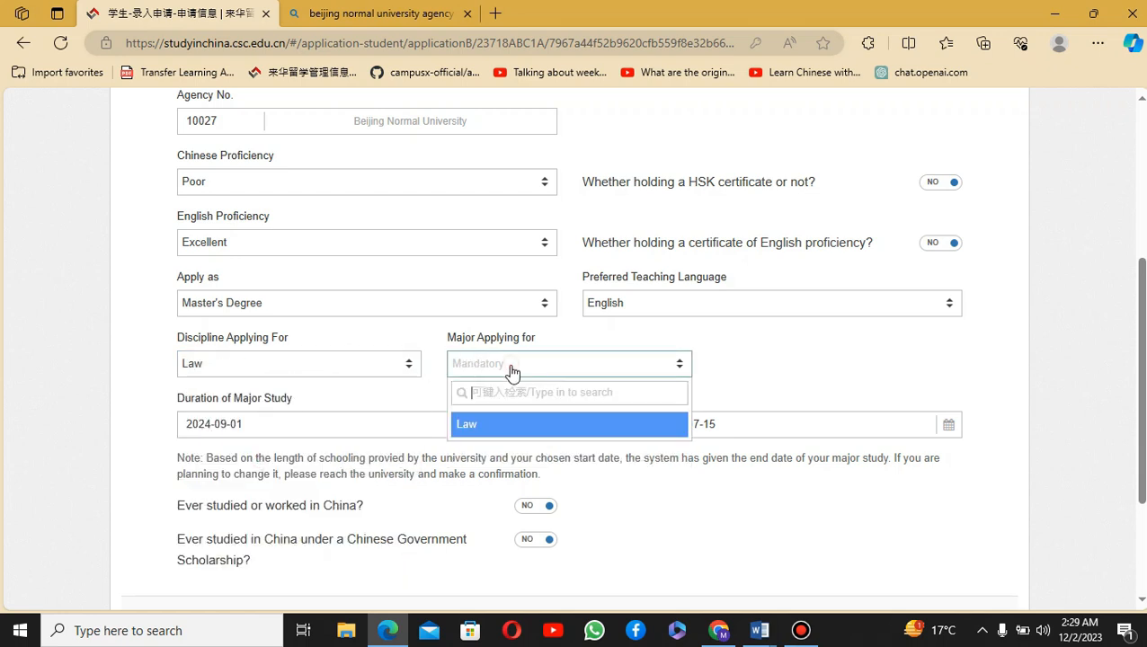
click(473, 424)
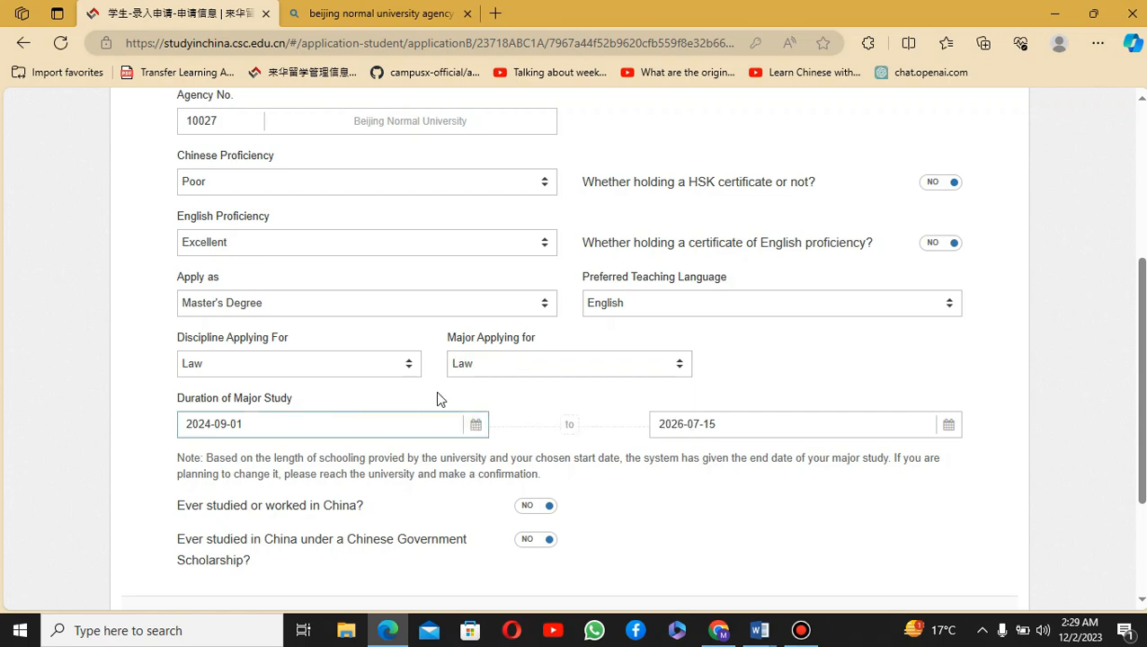
Step: Try Chinese teaching language with Engineering discipline, then revert the teaching language to English
click(734, 308)
click(651, 367)
click(326, 370)
scroll(279, 478, down, 2)
scroll(288, 485, up, 2)
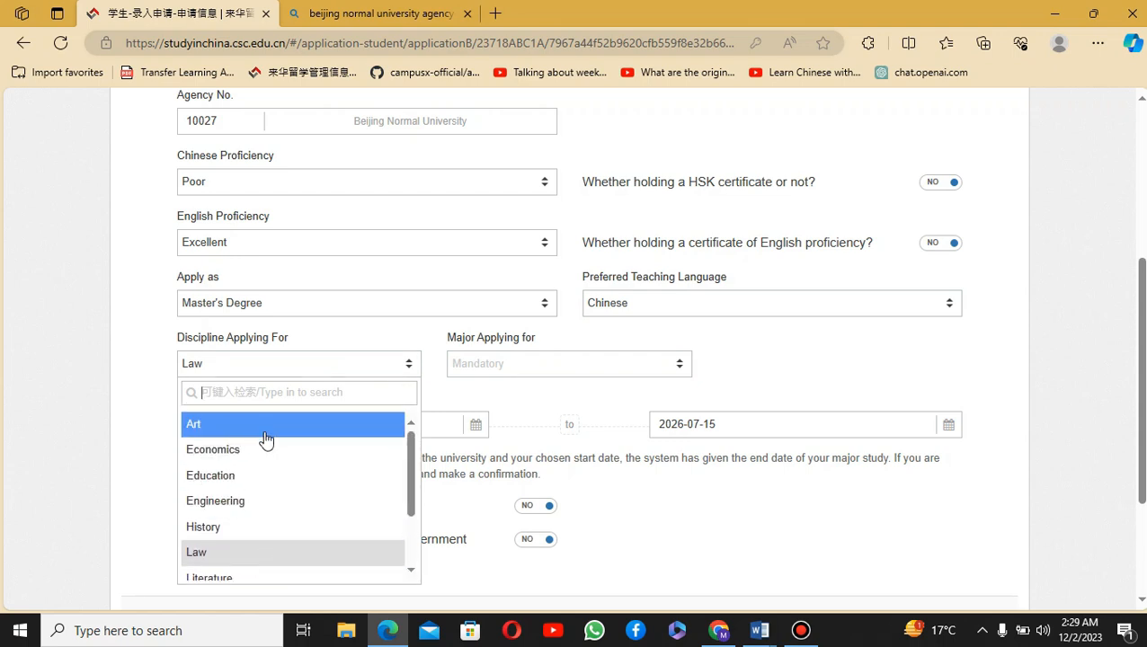
click(227, 510)
click(539, 364)
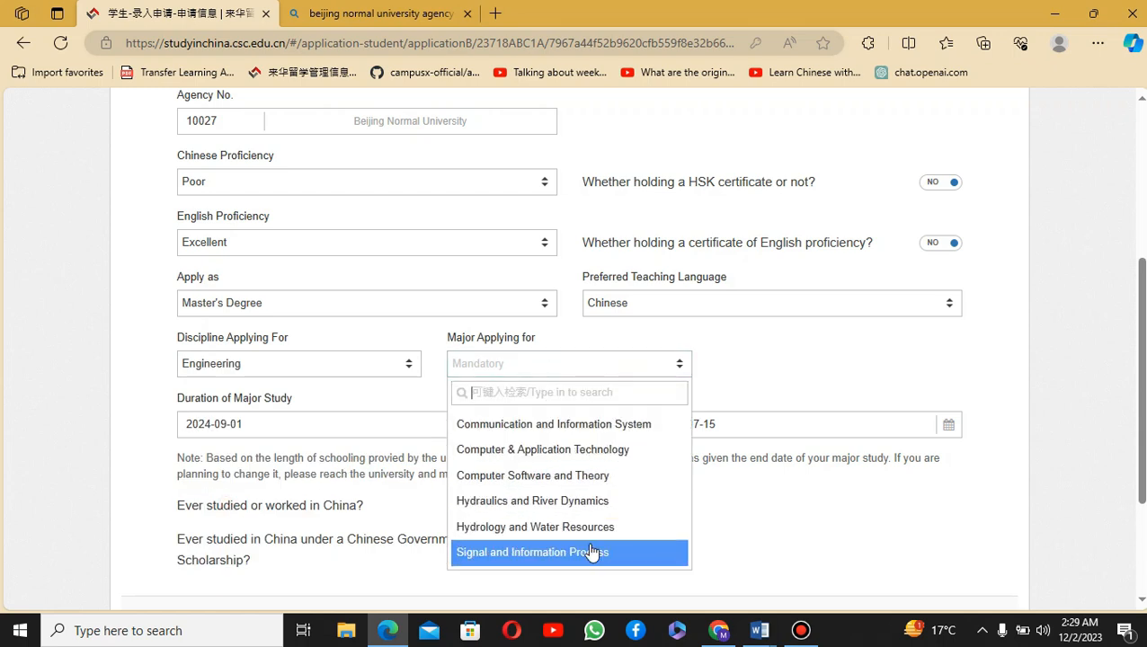
click(700, 310)
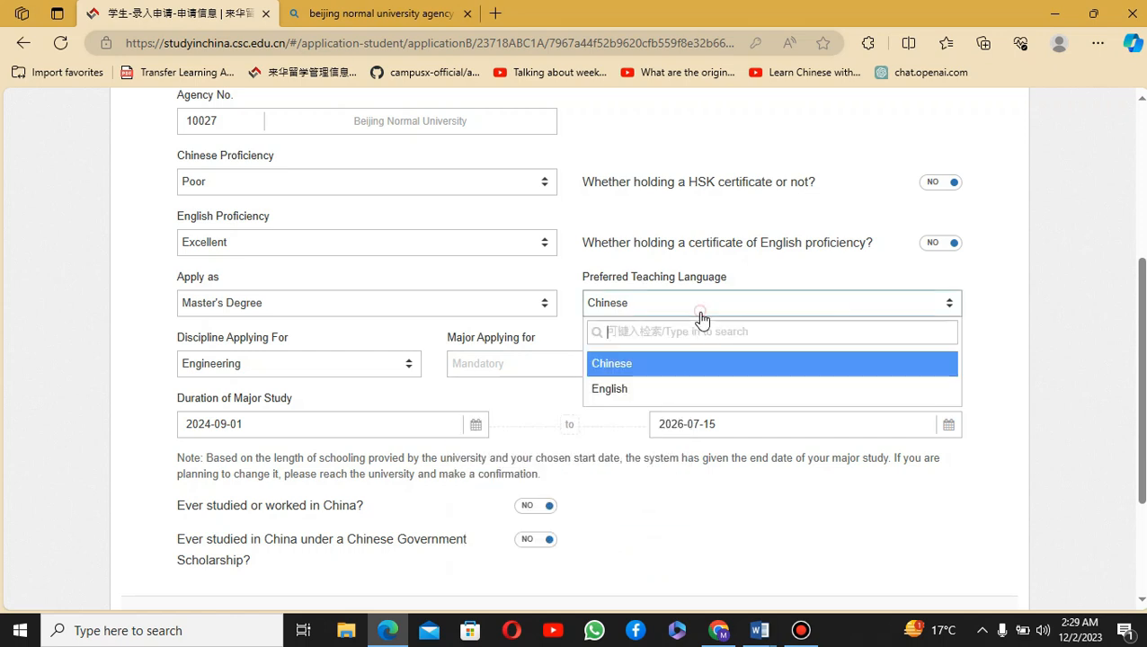
click(686, 389)
Step: Leave the discipline unset and return to the Beijing Normal University agency number results
click(328, 367)
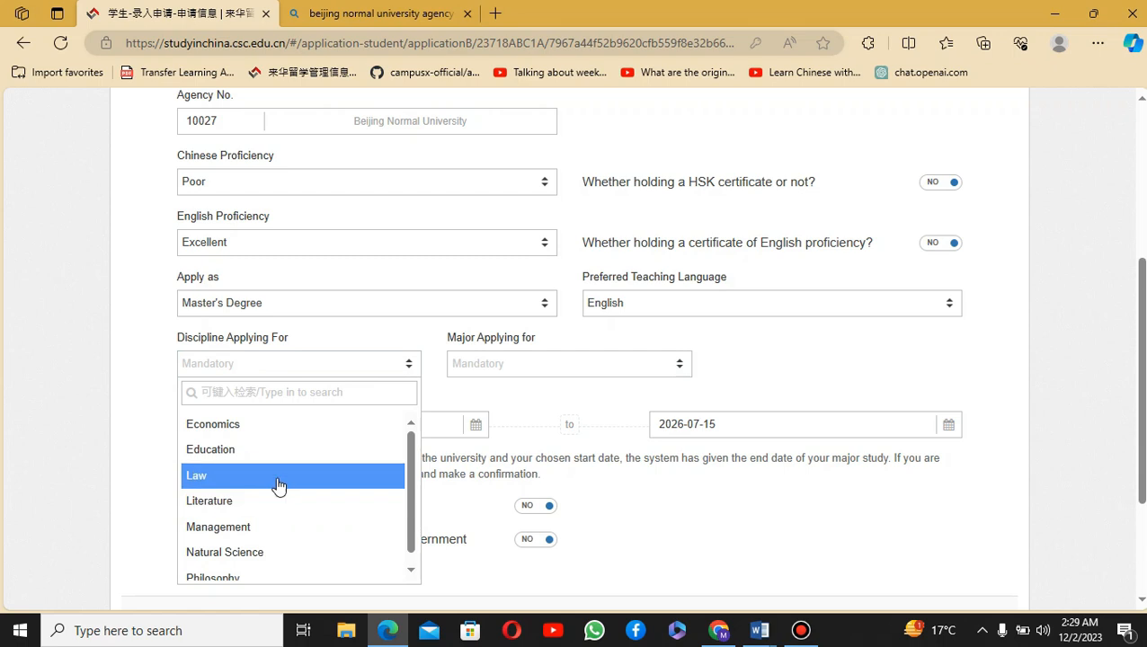
click(852, 337)
scroll(847, 329, up, 1)
scroll(845, 330, down, 1)
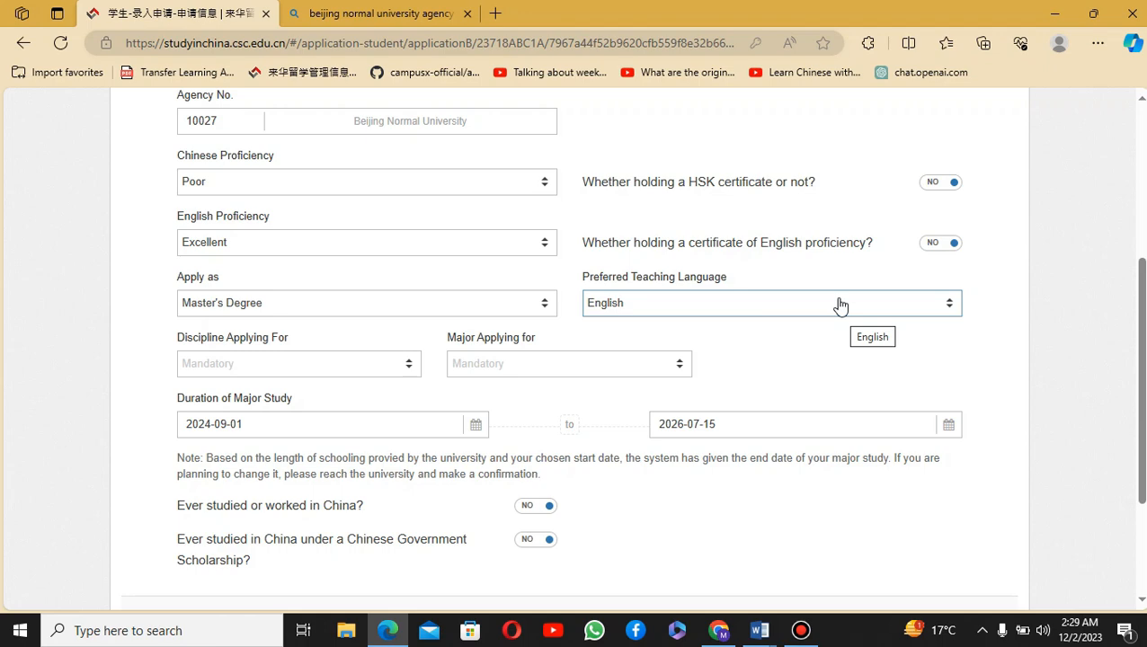
click(340, 11)
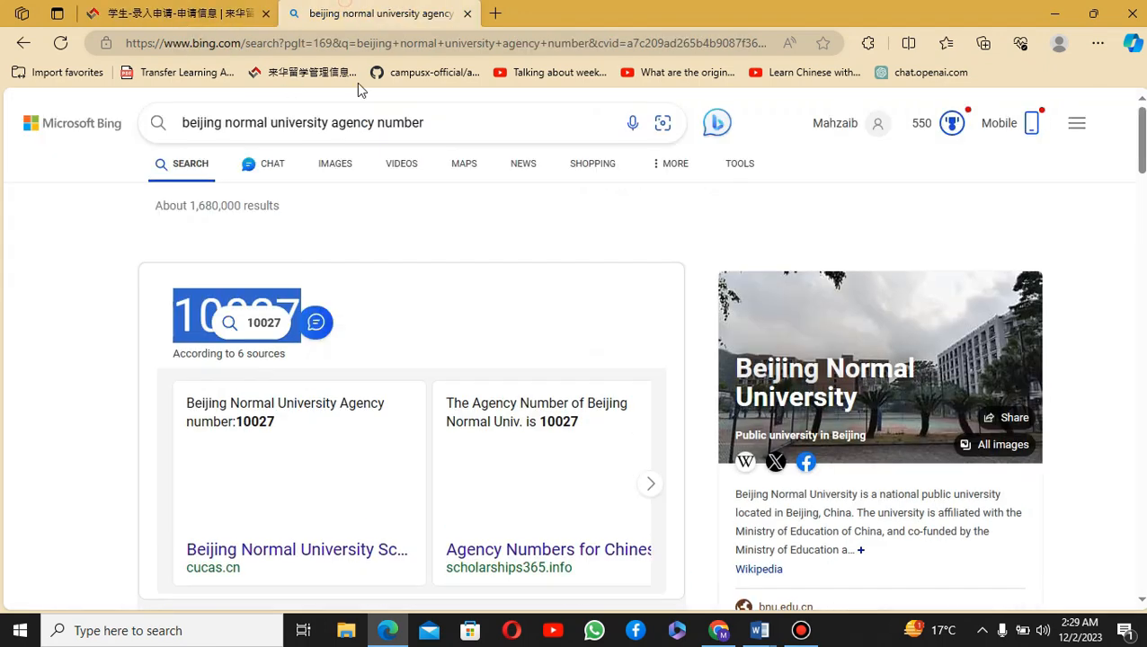
Step: Search Bing for 'fudan university agency number'
triple_click(340, 122)
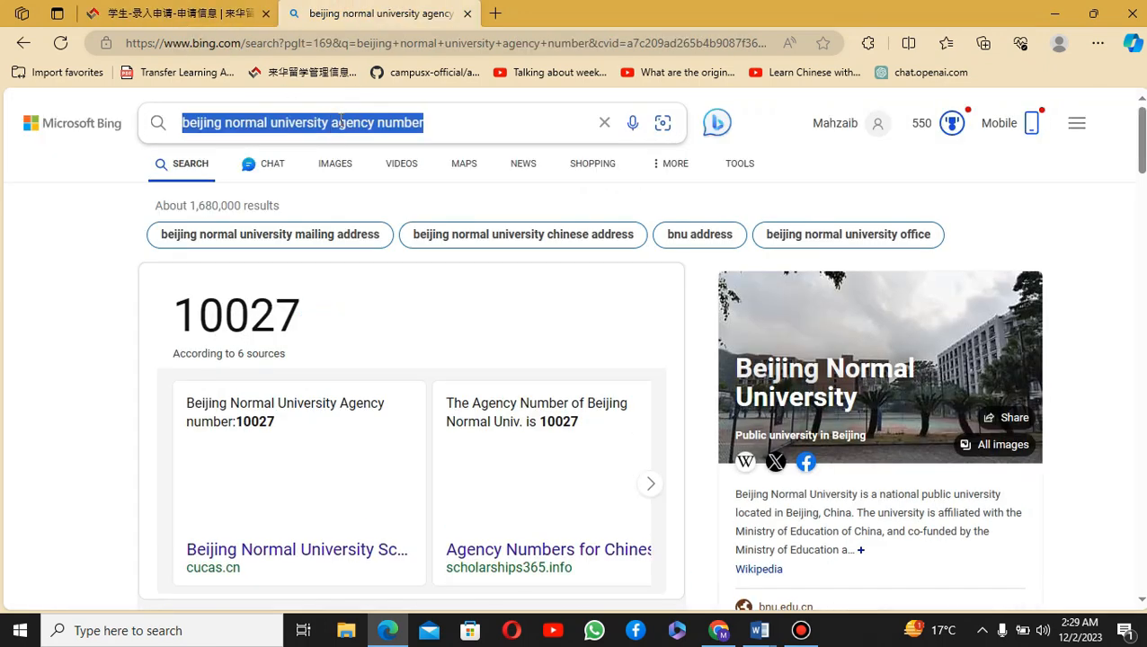
text(fudan med)
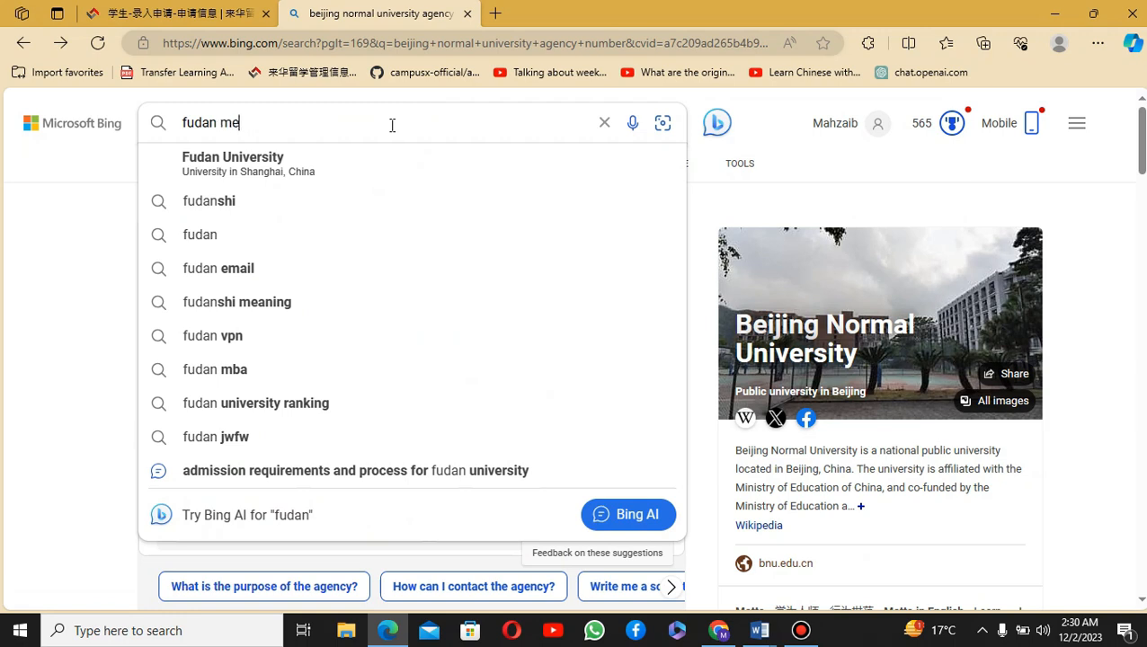
key(BackSpace)
key(BackSpace)
key(BackSpace)
text(university )
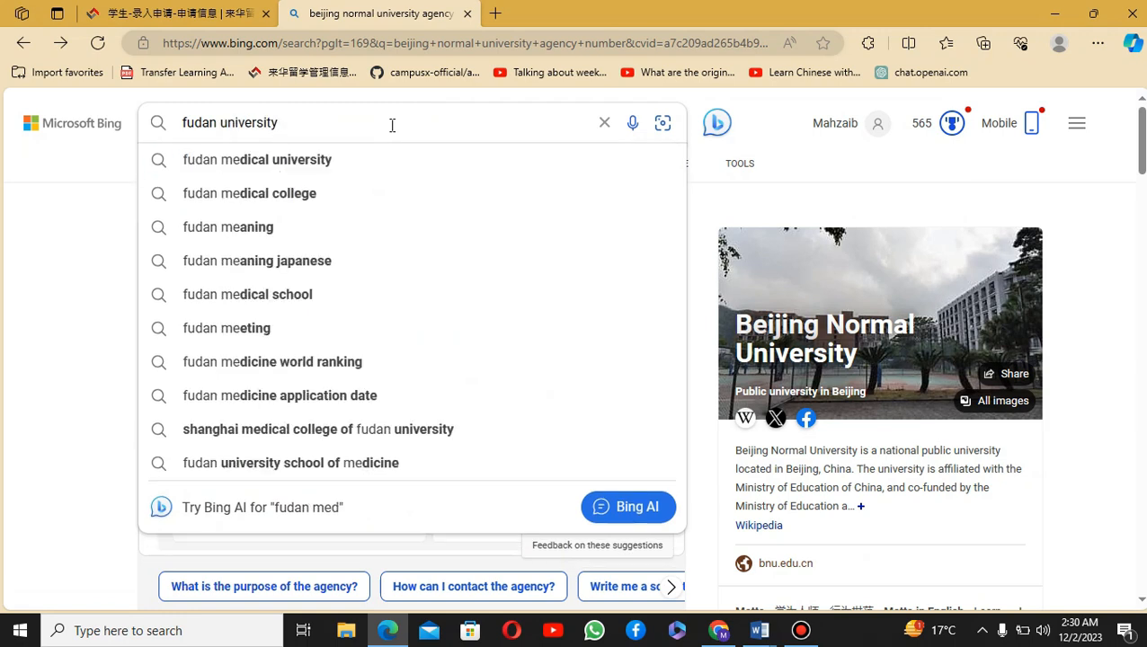
text(agen)
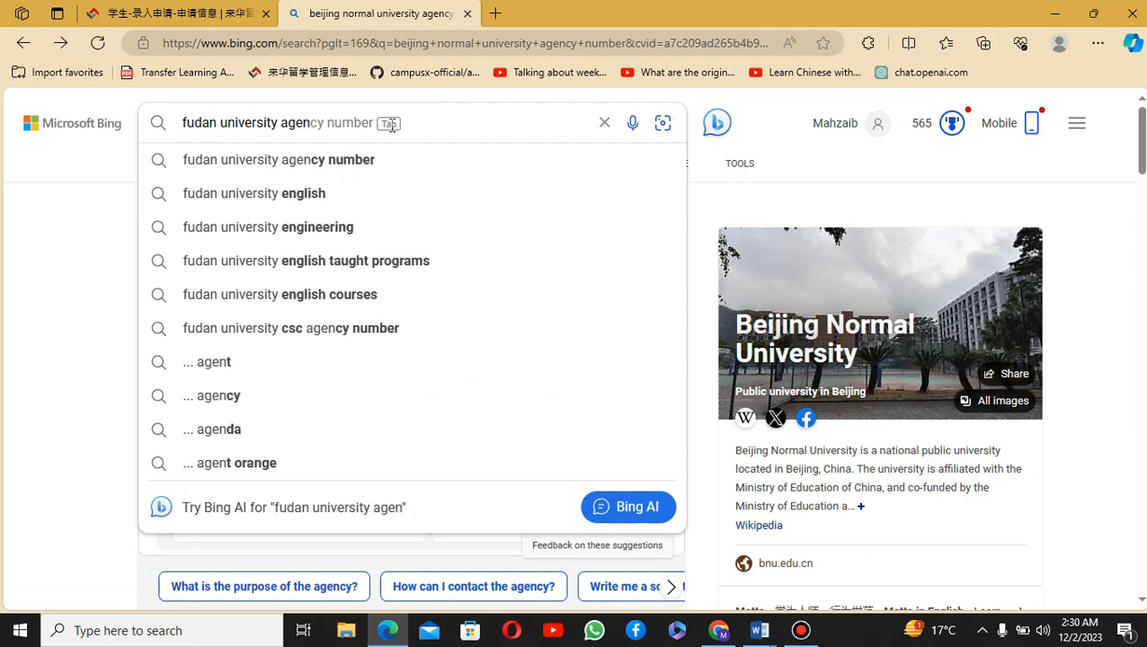
key(Tab)
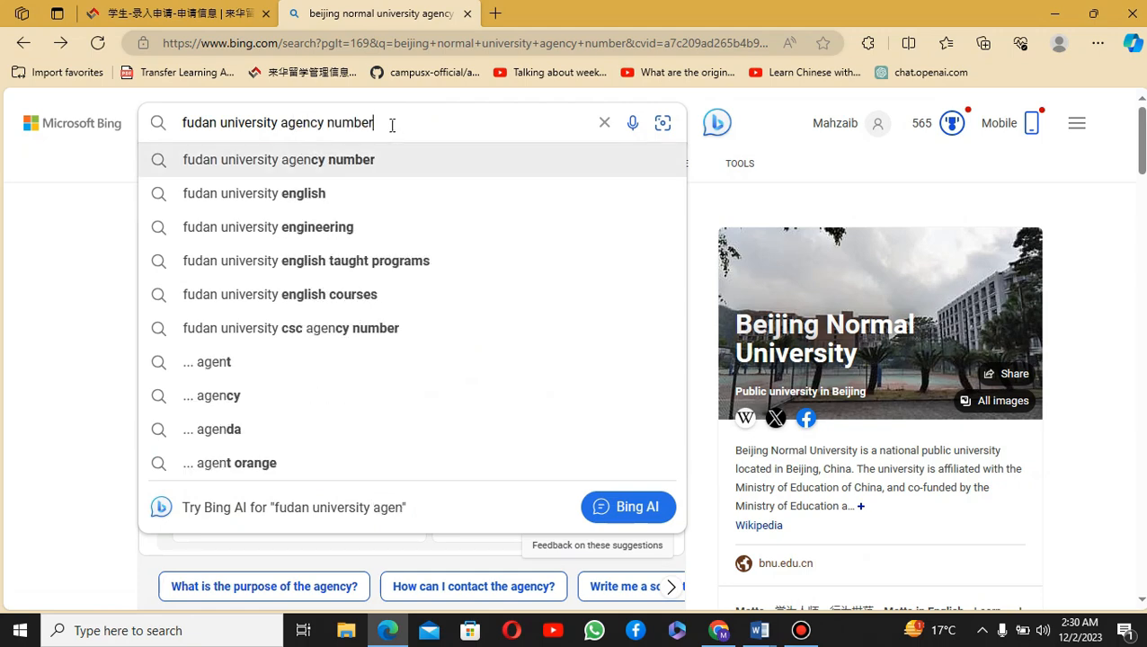
key(Return)
Step: Copy Fudan's agency number 10246 and return to the CSC application form
double_click(241, 266)
right_click(248, 270)
click(274, 291)
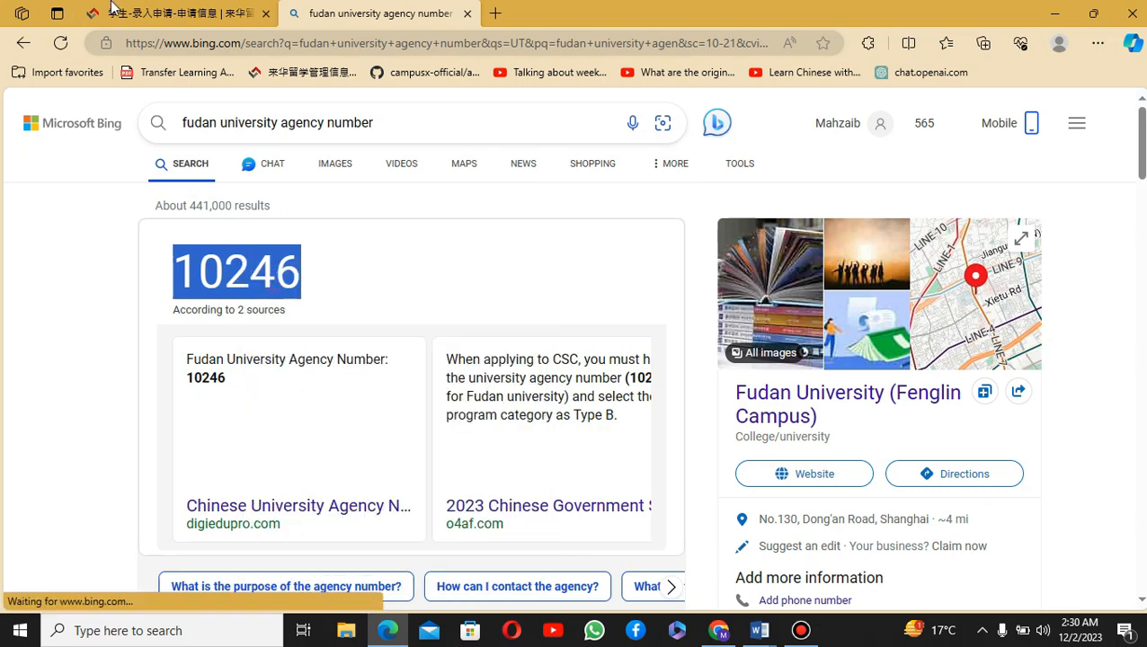
click(180, 13)
scroll(263, 376, up, 3)
scroll(262, 376, down, 1)
drag(236, 364, 179, 350)
Step: Paste 10246 as the Agency No. and set Apply as to Doctor's Degree
key(ctrl+v)
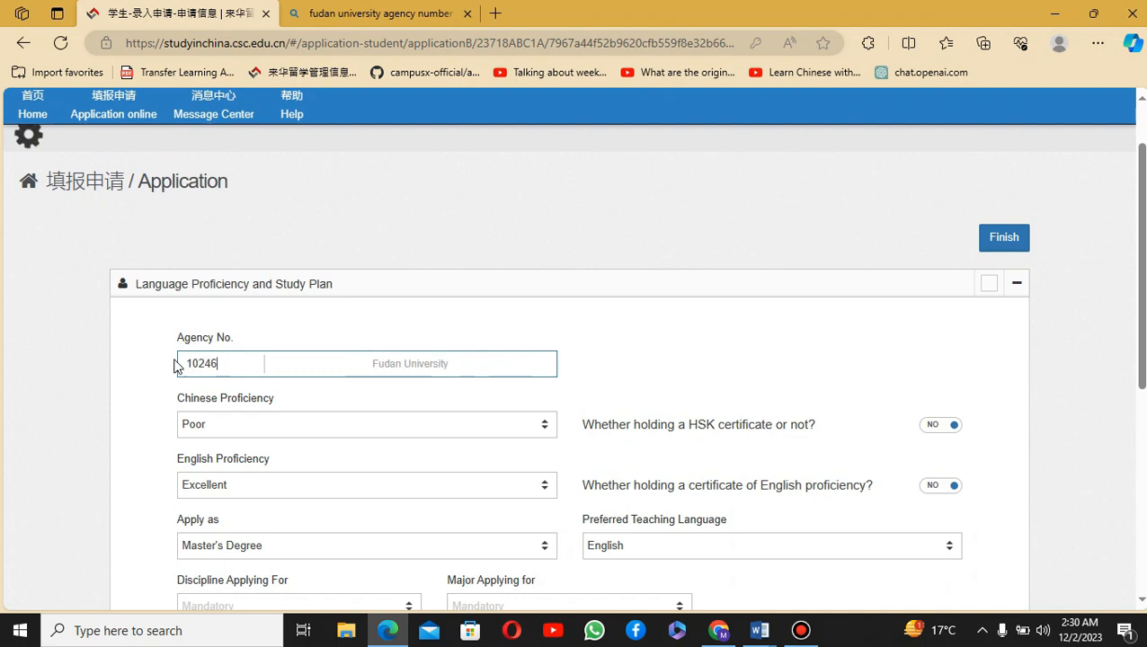
scroll(766, 380, down, 2)
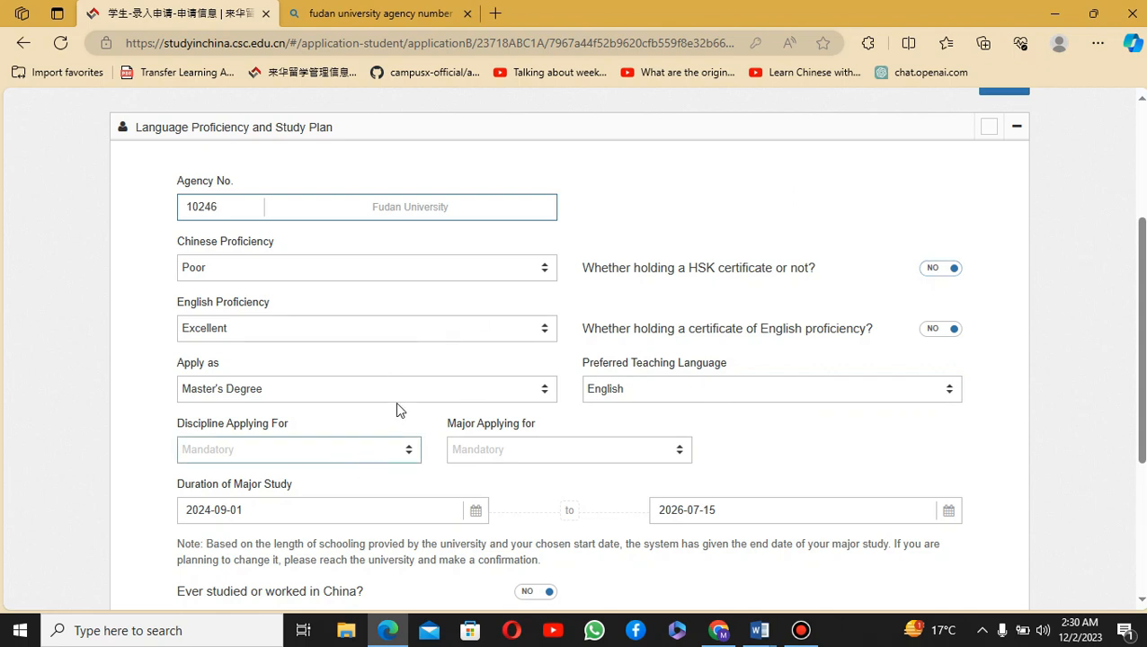
click(426, 392)
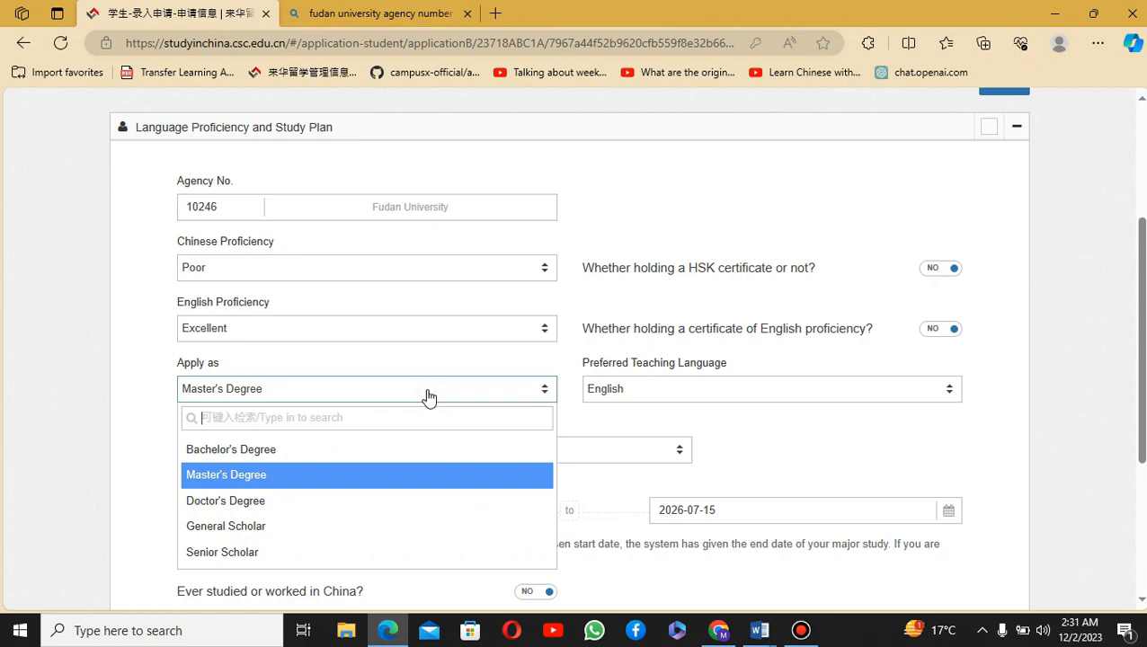
click(274, 508)
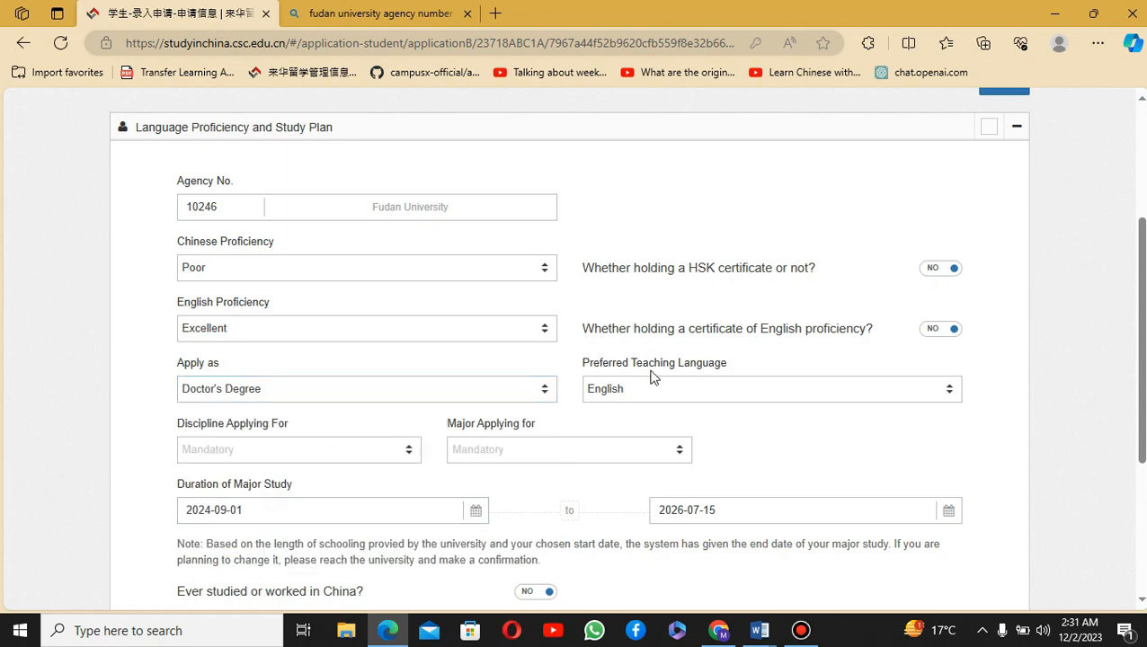
click(665, 387)
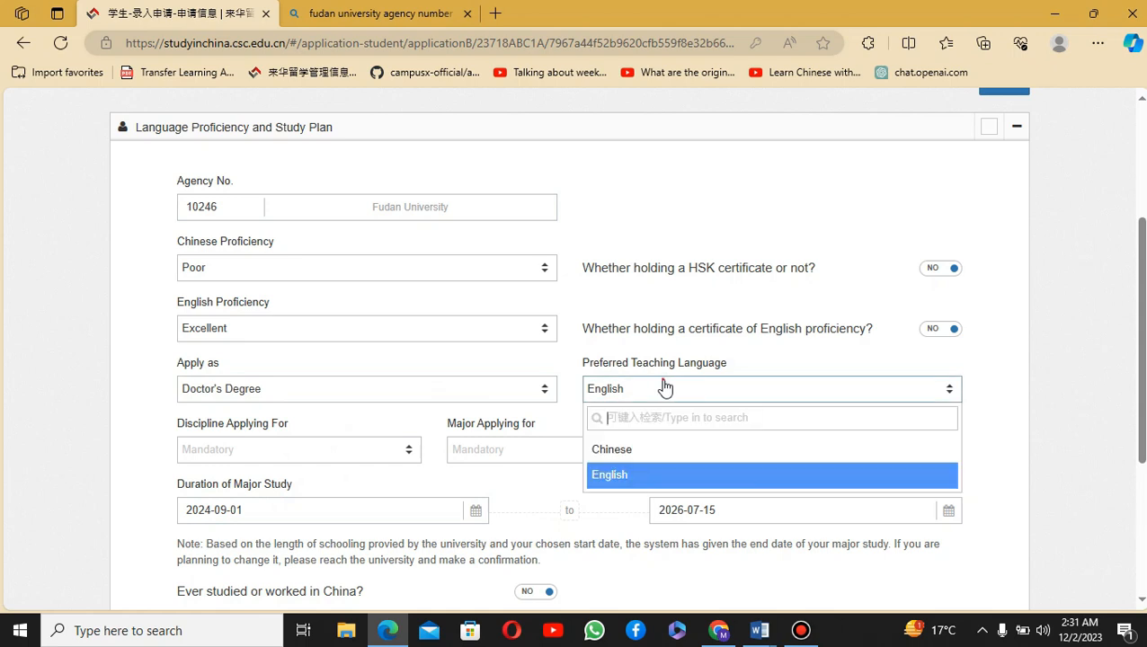
click(665, 386)
click(250, 454)
scroll(314, 458, down, 1)
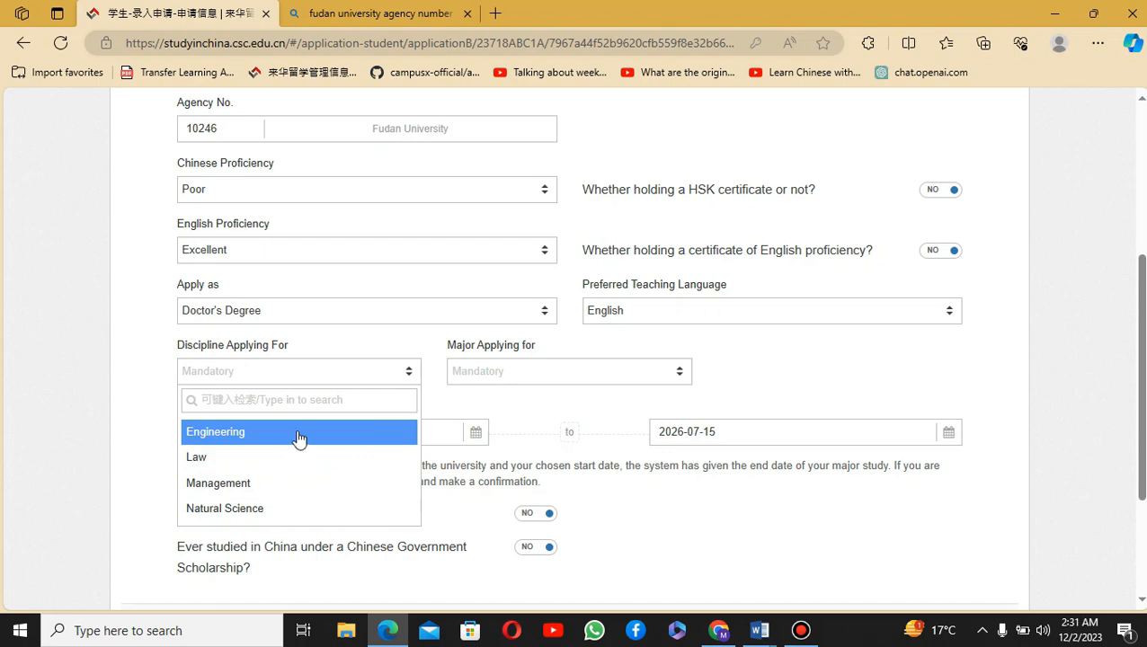
Step: Try Natural Science, then Management as the discipline, viewing their majors
click(266, 509)
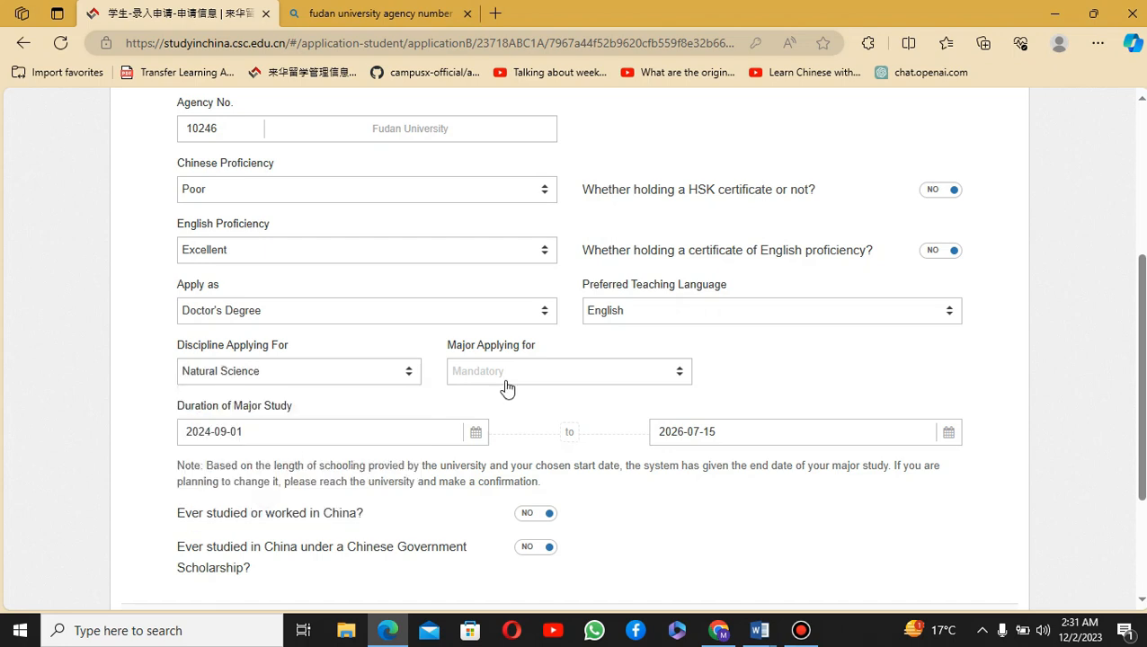
click(522, 375)
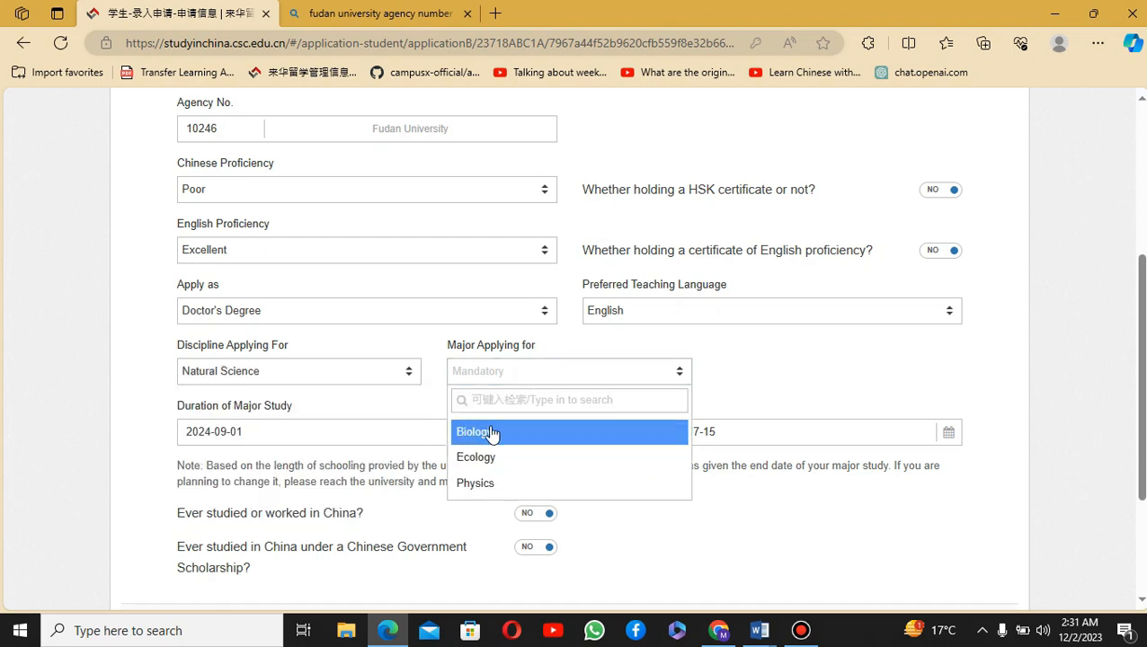
click(308, 367)
click(225, 483)
click(484, 378)
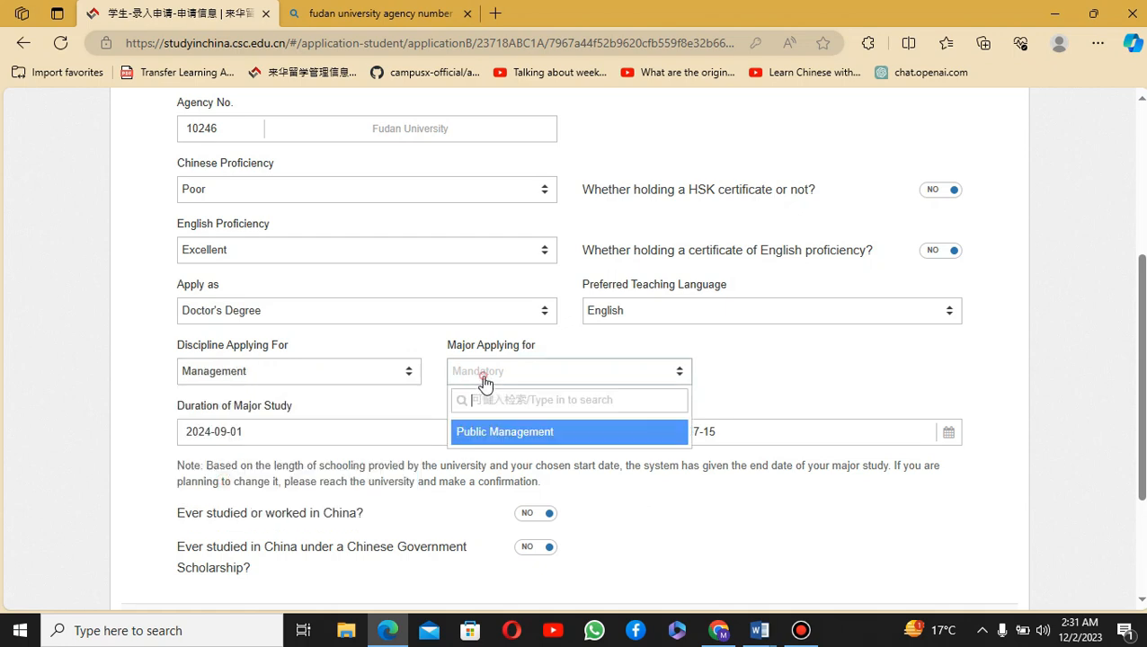
Step: Set teaching language to Chinese and discipline to Medicine, leaving the major unchosen
click(781, 314)
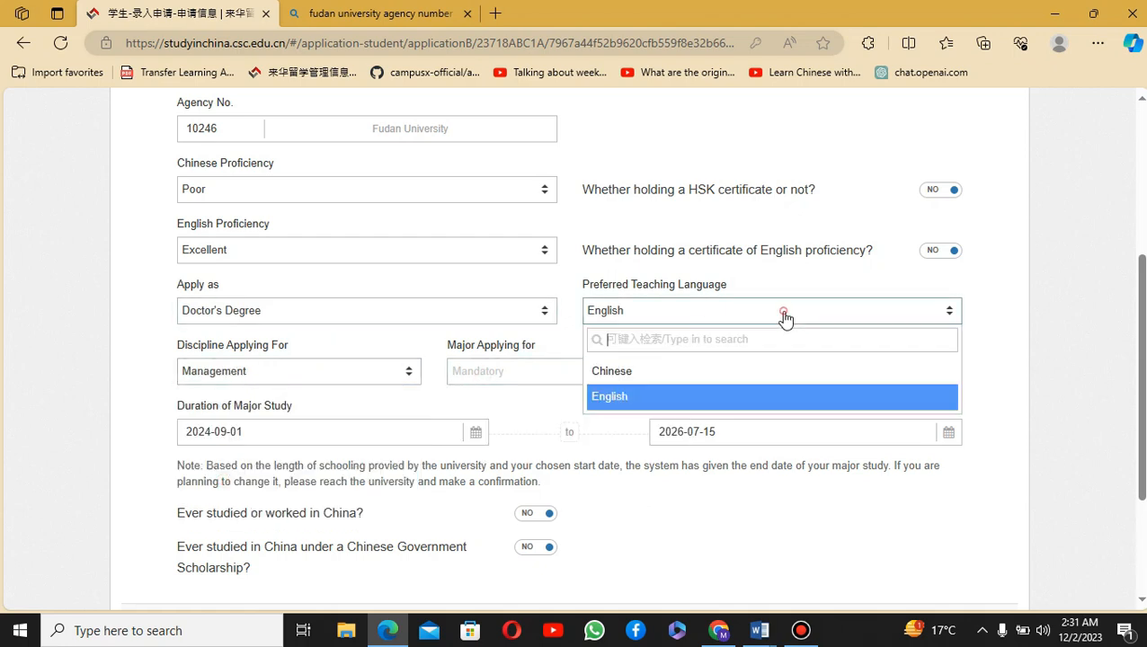
click(684, 383)
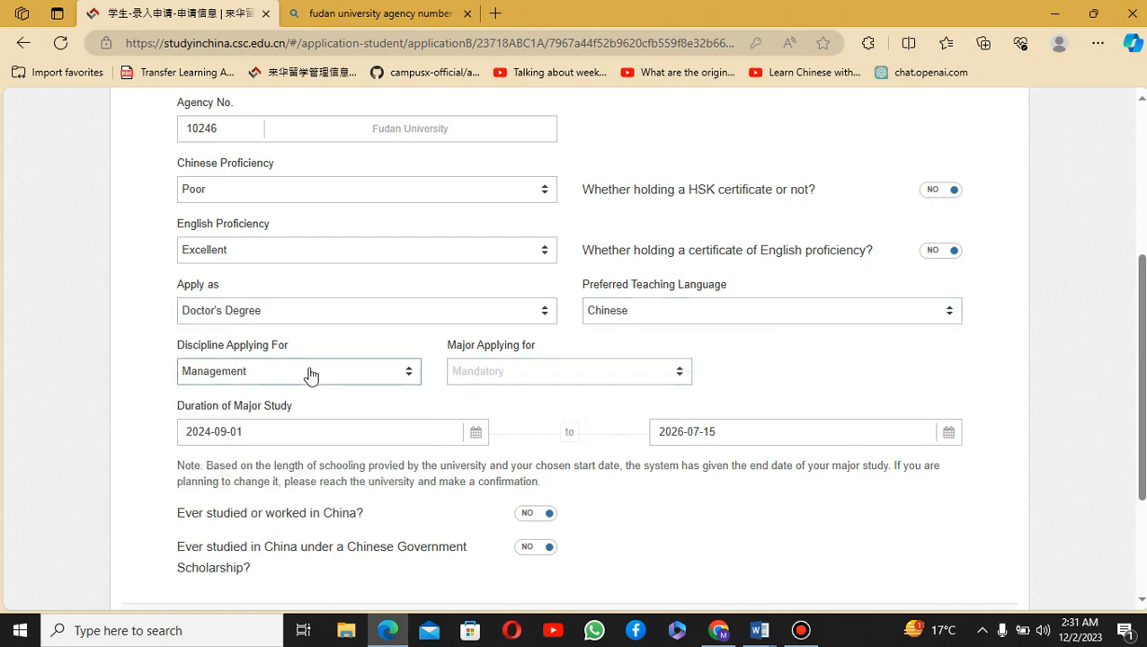
click(310, 373)
scroll(270, 506, down, 1)
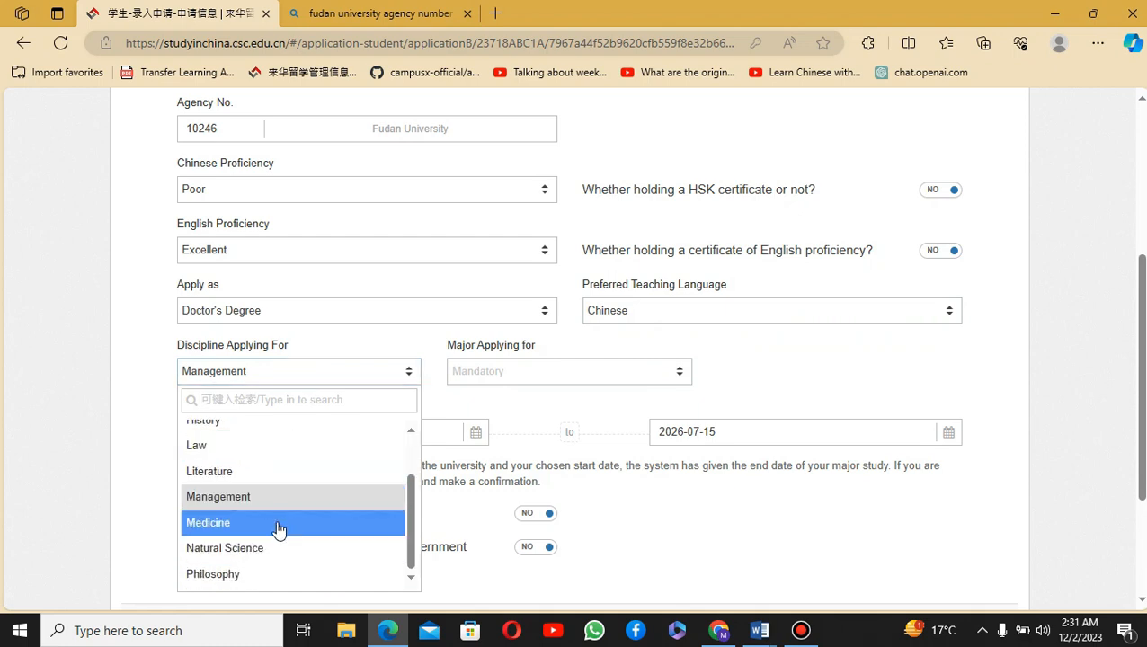
click(277, 529)
click(533, 371)
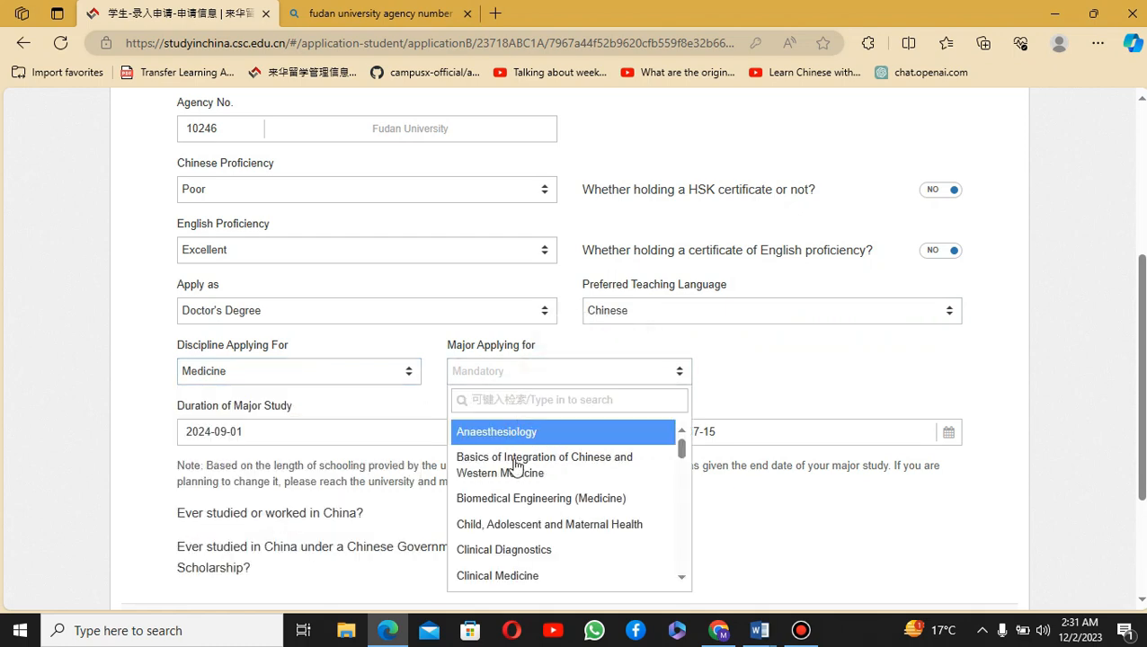
scroll(515, 472, down, 4)
scroll(515, 467, down, 10)
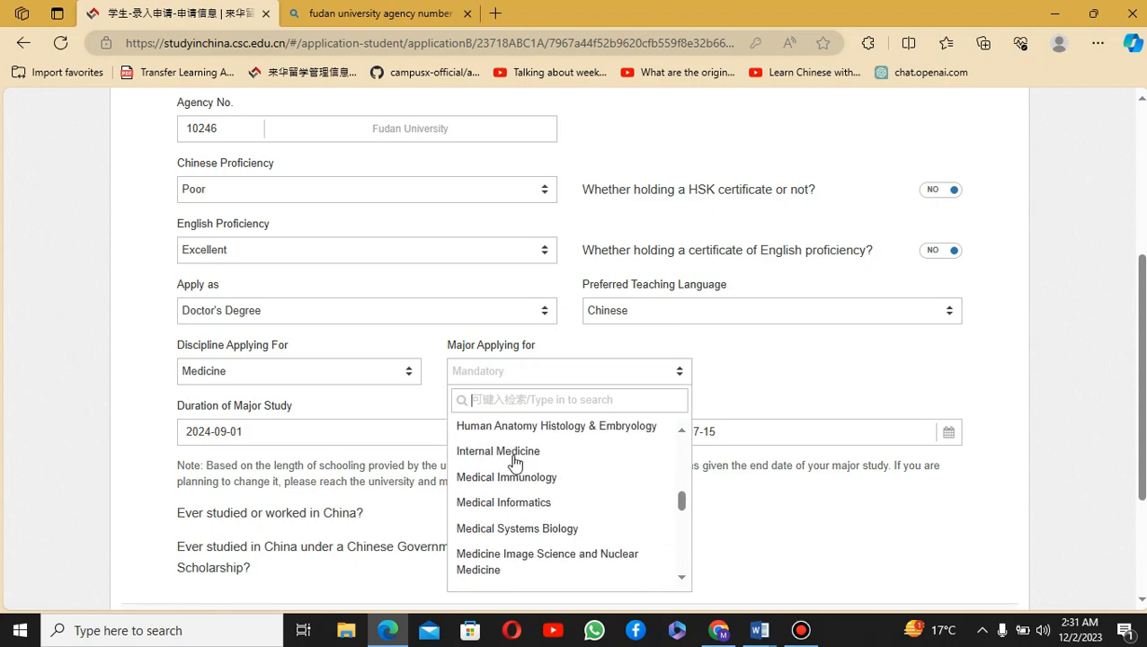
scroll(519, 449, down, 4)
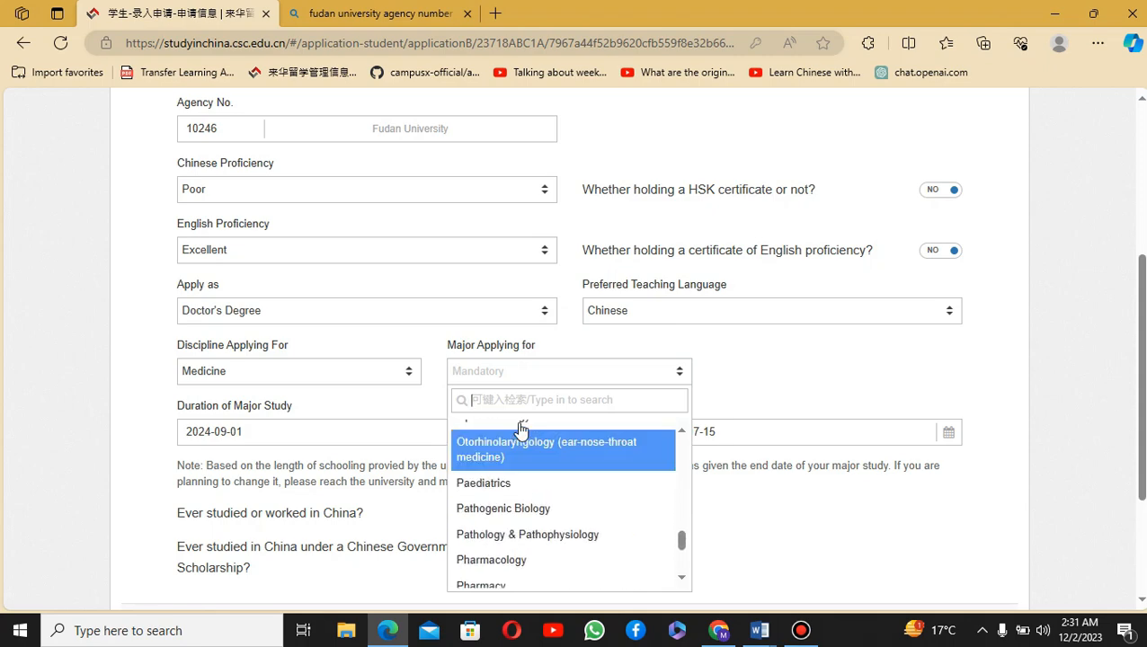
click(771, 389)
scroll(673, 346, up, 3)
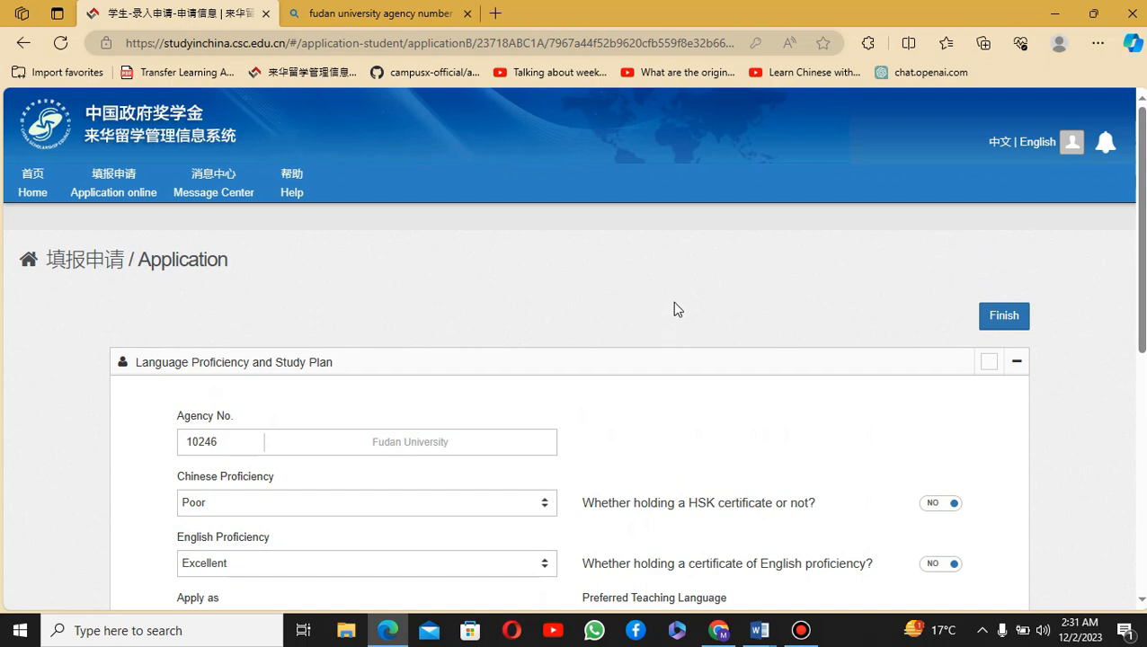
scroll(675, 305, down, 2)
scroll(678, 300, up, 2)
scroll(719, 270, down, 6)
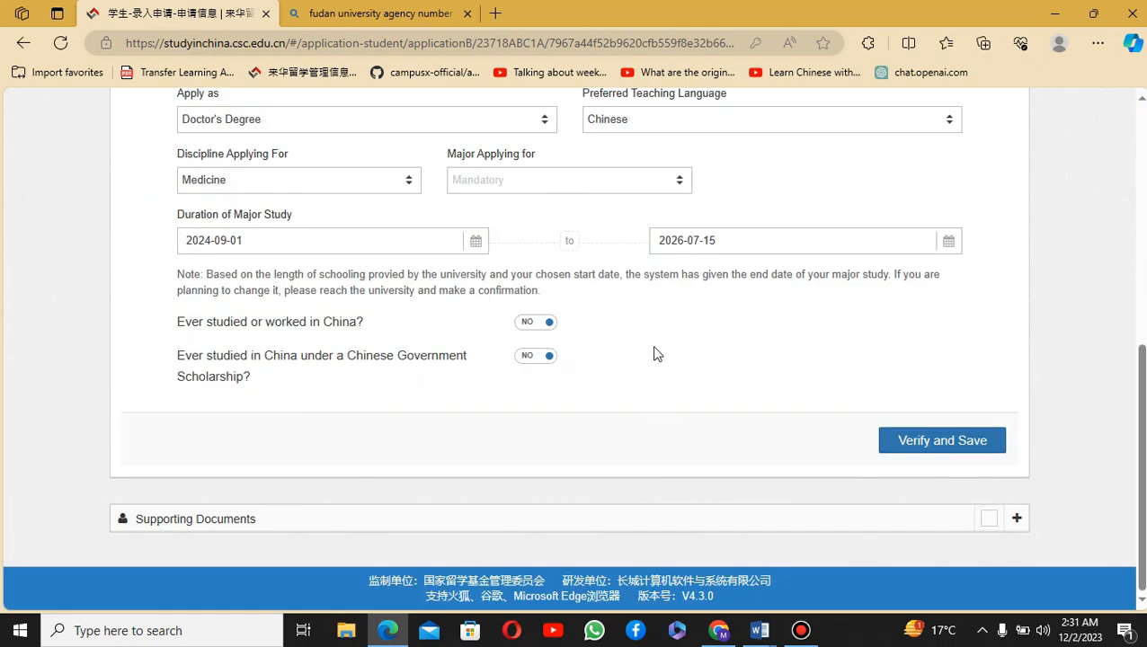
scroll(655, 353, up, 5)
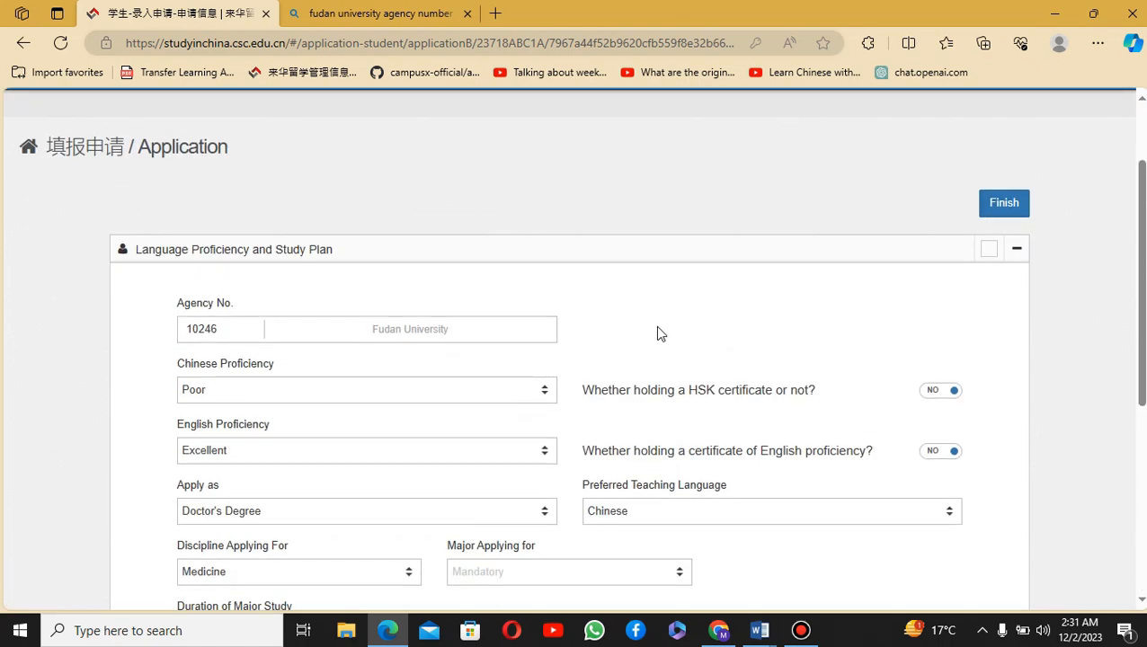
scroll(656, 330, down, 3)
scroll(656, 330, up, 3)
scroll(669, 305, up, 1)
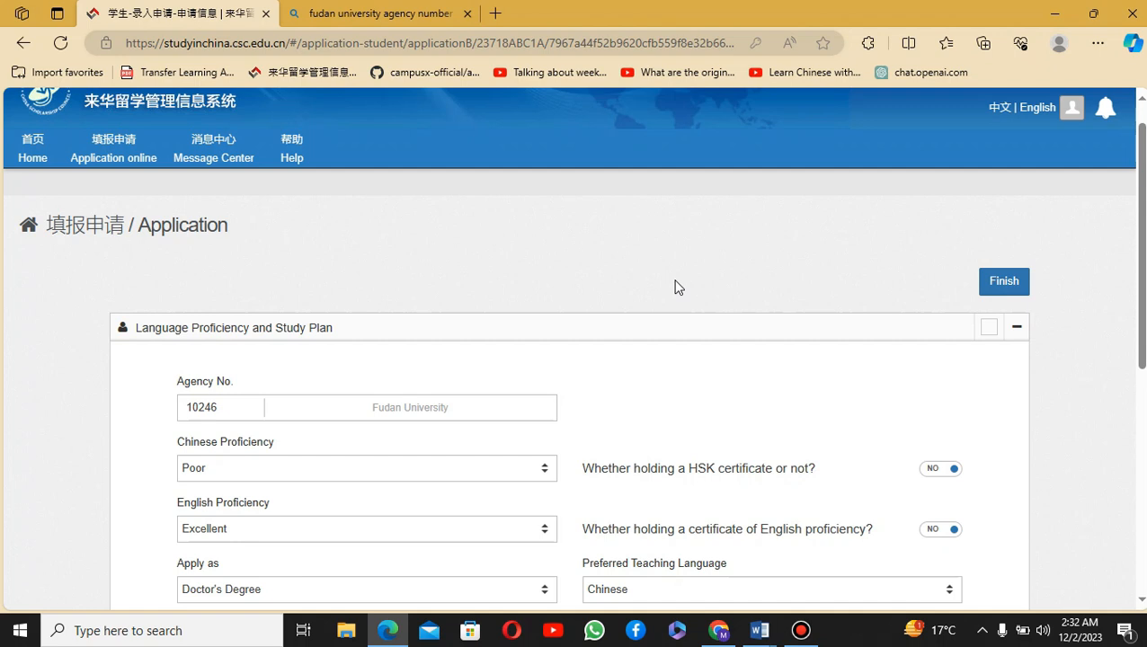
scroll(675, 286, up, 1)
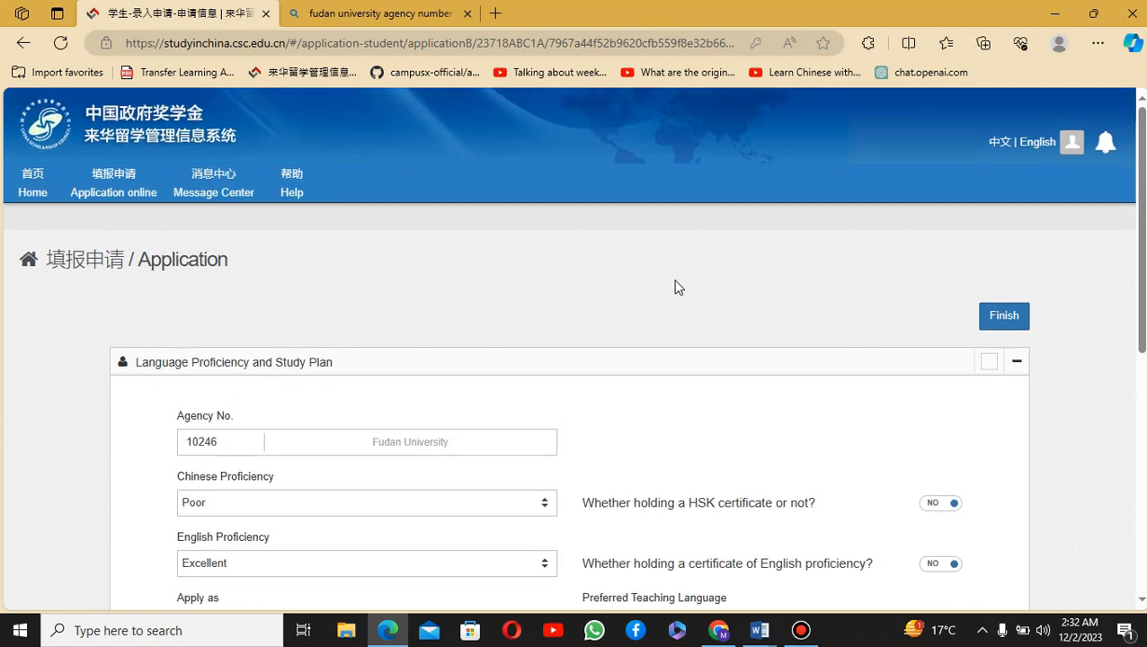